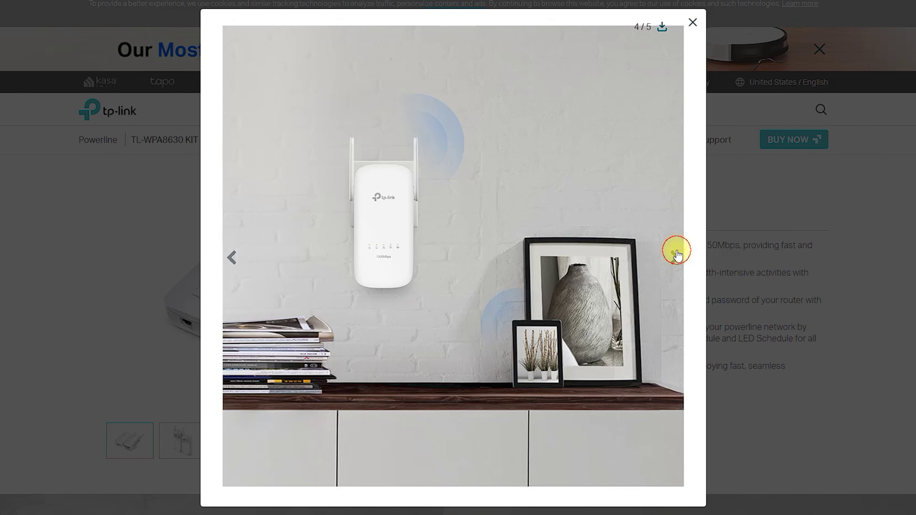
# Page through the product photos to the boxed kit shot, then close the photo viewer.
pyautogui.click(676, 254)
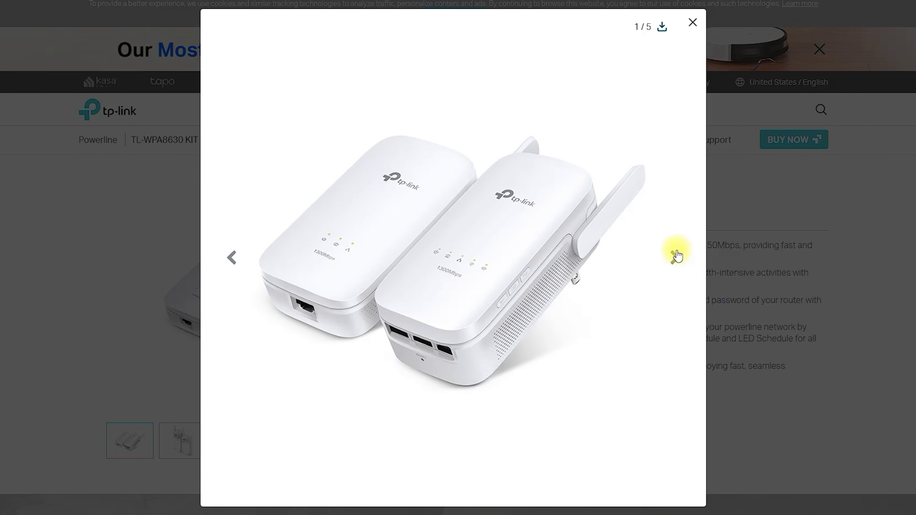
pyautogui.click(676, 255)
pyautogui.click(677, 254)
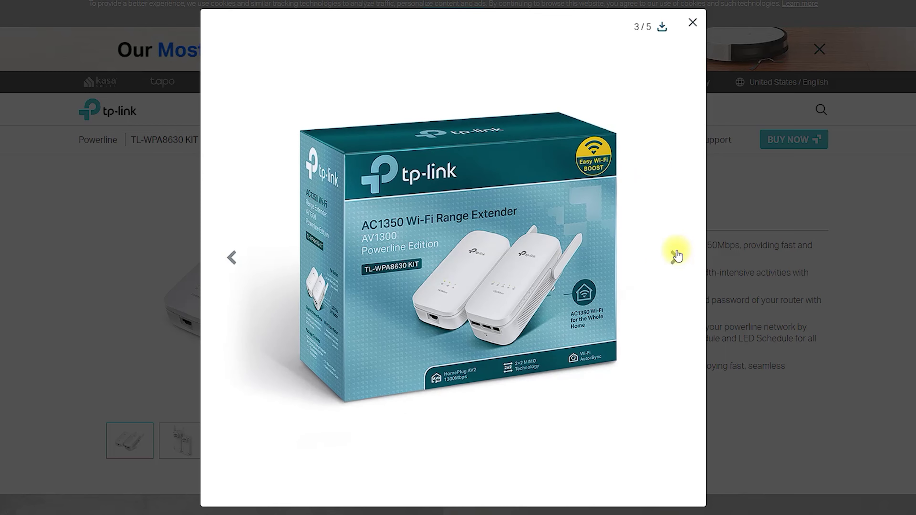
pyautogui.click(692, 23)
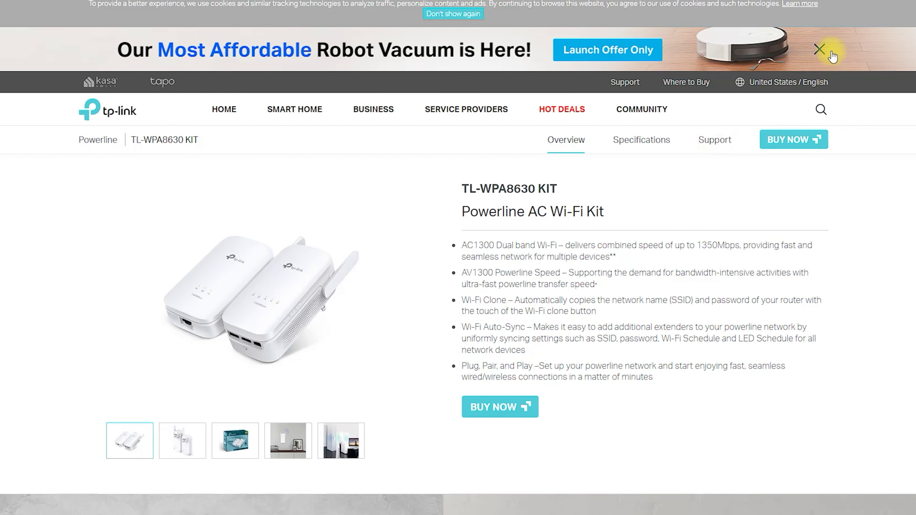
# Dismiss the robot vacuum promo banner and scroll down through the product feature sections.
pyautogui.click(823, 52)
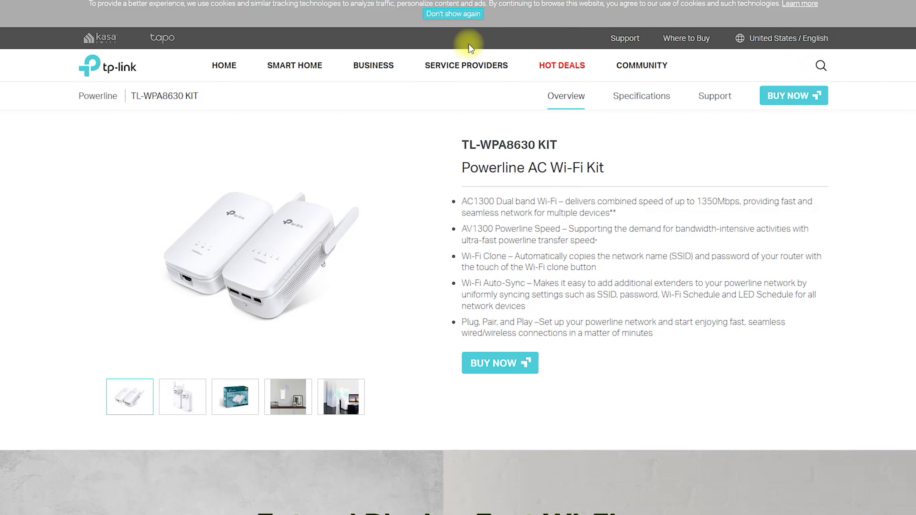
pyautogui.moveTo(469, 65)
pyautogui.scroll(-1, 493, 67)
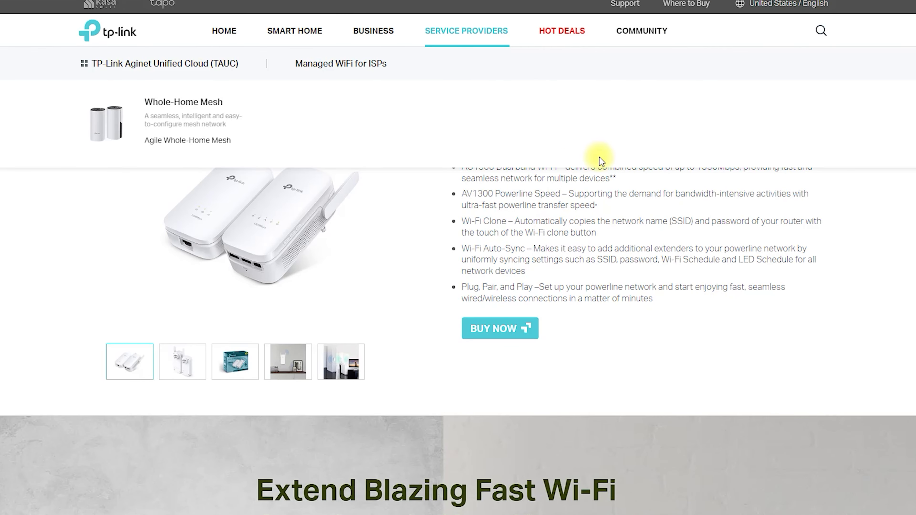
pyautogui.scroll(-5, 835, 344)
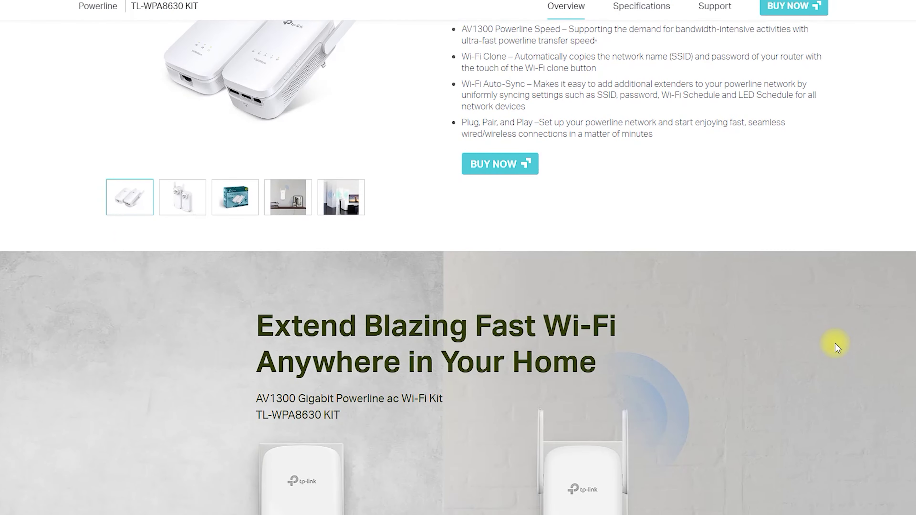
pyautogui.middleClick(835, 344)
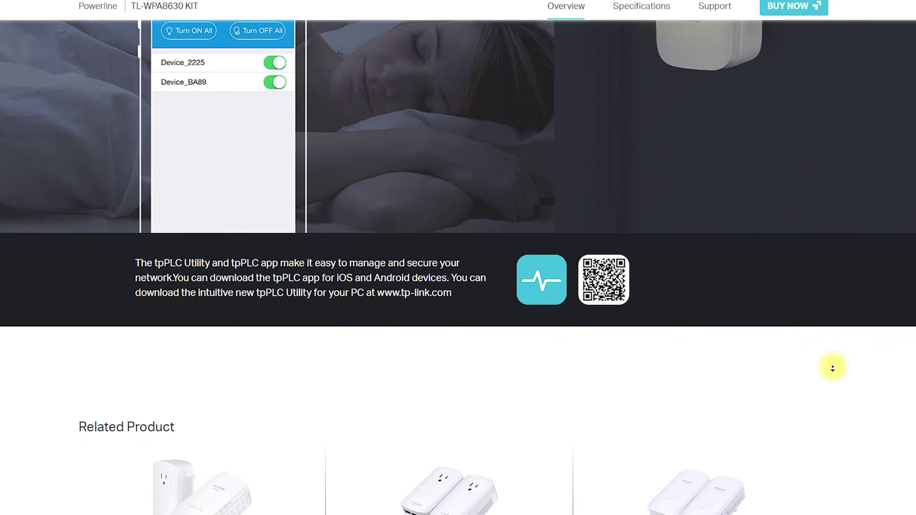
# Autoscroll down the TL-WPA8630 KIT page until the Related Product section shows.
pyautogui.middleClick(833, 369)
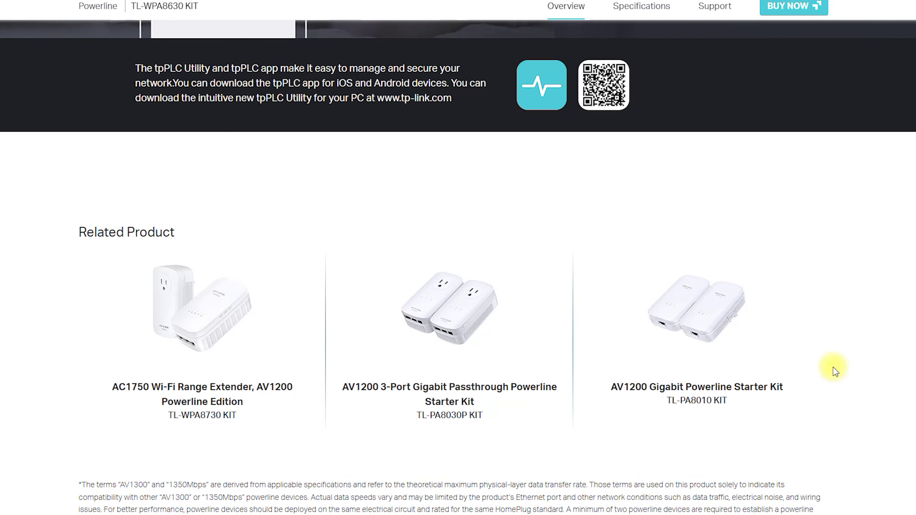
pyautogui.middleClick(833, 367)
# Circle the Powerline Network and mark the Wi-Fi Move to Wireless Clients link on the diagram.
pyautogui.middleClick(833, 367)
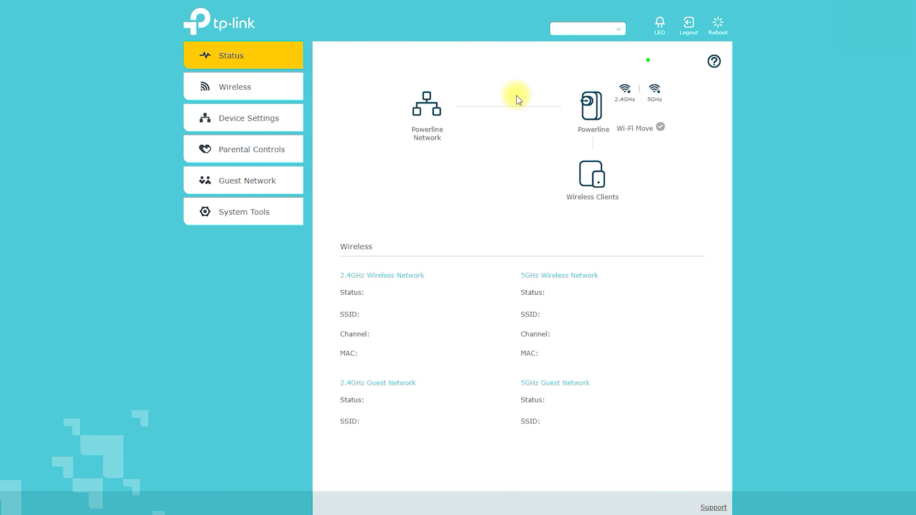
pyautogui.moveTo(375, 147)
pyautogui.mouseDown()
pyautogui.moveTo(479, 137)
pyautogui.moveTo(385, 155)
pyautogui.mouseUp()
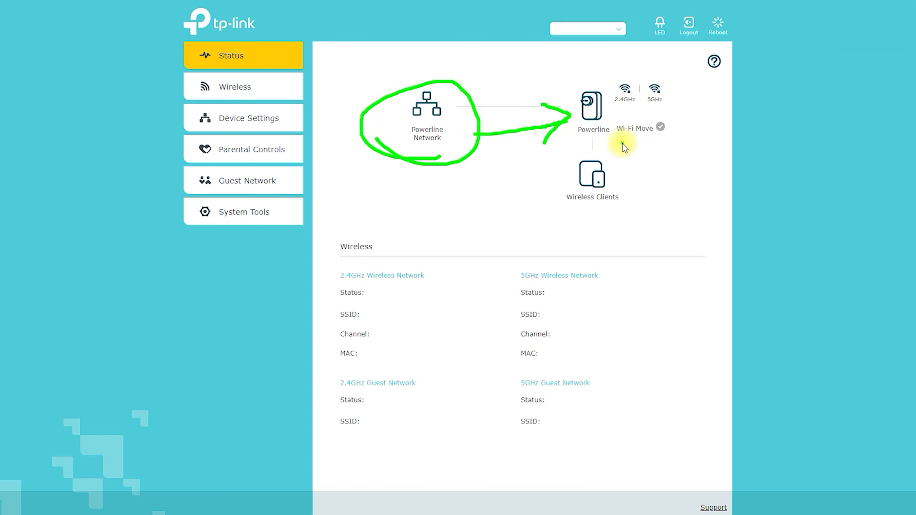
pyautogui.moveTo(623, 135); pyautogui.dragTo(624, 179)
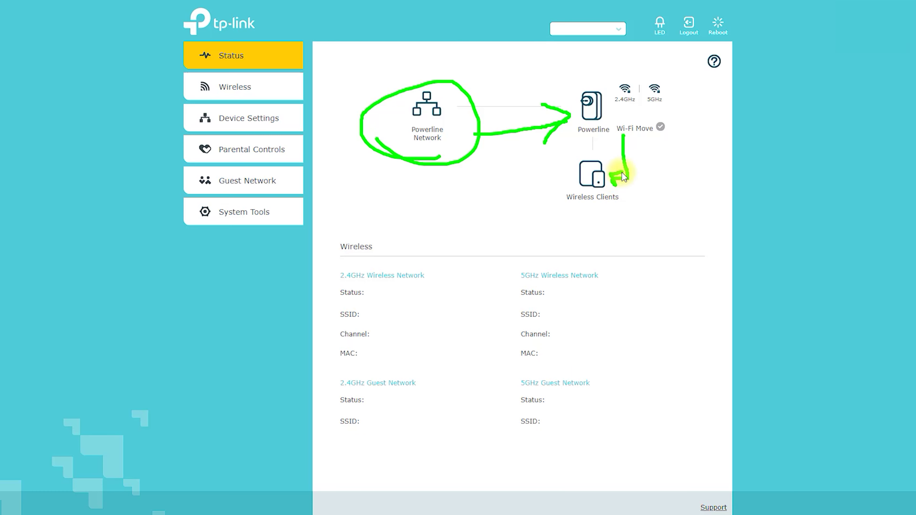
# Open the powerline device list, start and cancel Add a New Device, then return to Status.
pyautogui.click(427, 106)
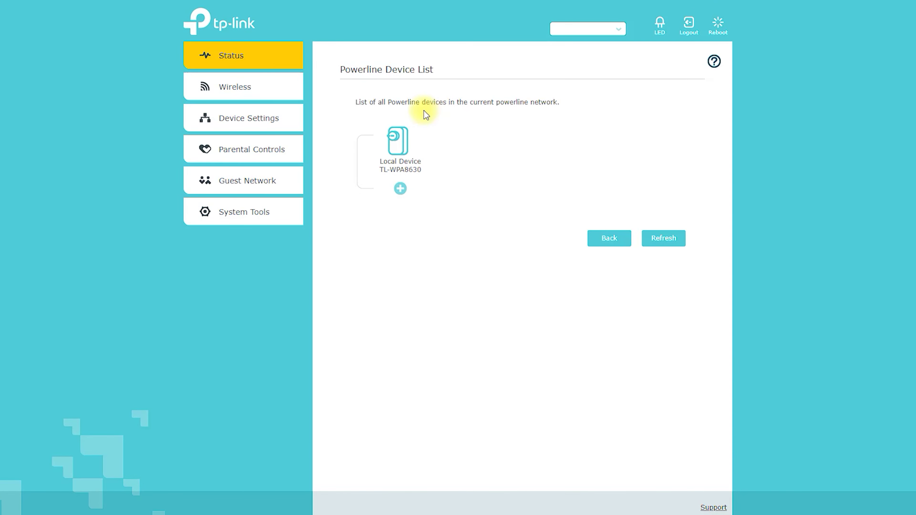
pyautogui.click(400, 188)
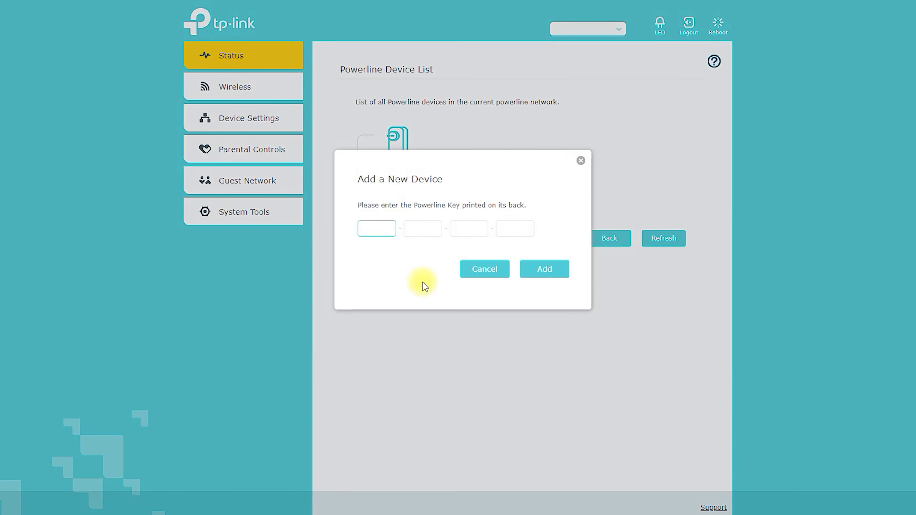
pyautogui.click(496, 272)
pyautogui.click(285, 66)
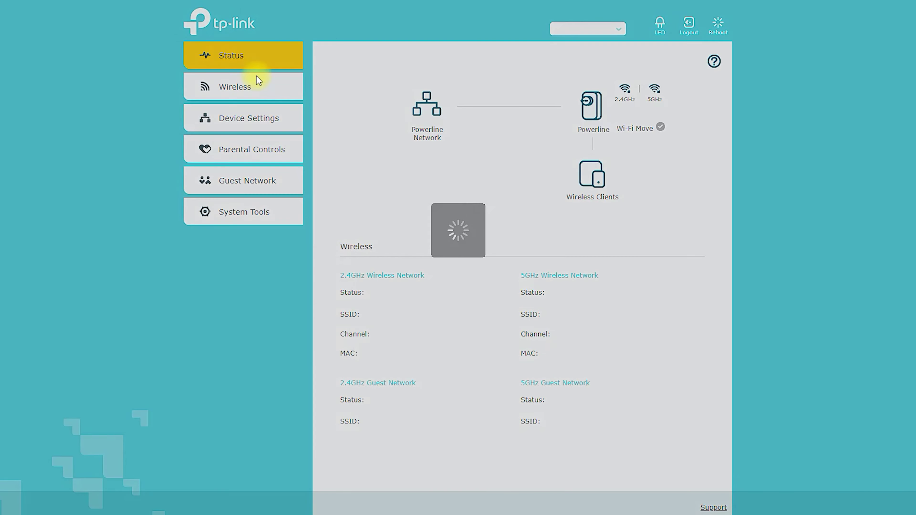
pyautogui.click(592, 113)
pyautogui.click(628, 90)
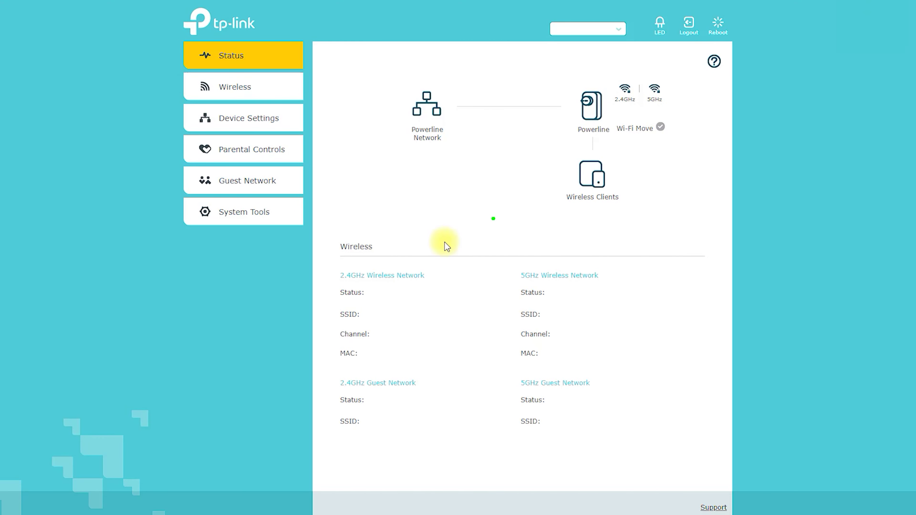
# Underline the Wireless summary and the 2.4GHz/5GHz wireless and guest headings, then clear annotations.
pyautogui.moveTo(446, 247)
pyautogui.mouseDown()
pyautogui.moveTo(348, 262)
pyautogui.moveTo(321, 253)
pyautogui.moveTo(371, 257)
pyautogui.mouseUp()
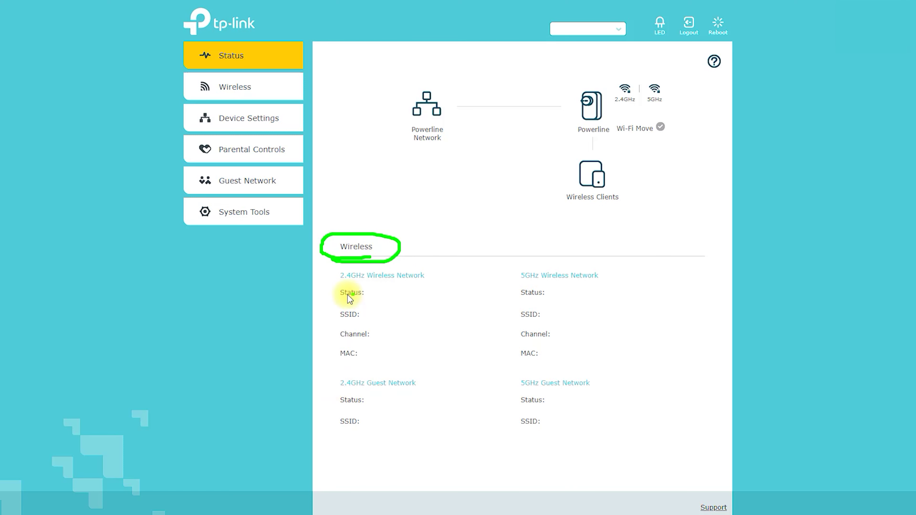
pyautogui.moveTo(335, 285); pyautogui.dragTo(427, 284)
pyautogui.moveTo(518, 285); pyautogui.dragTo(600, 285)
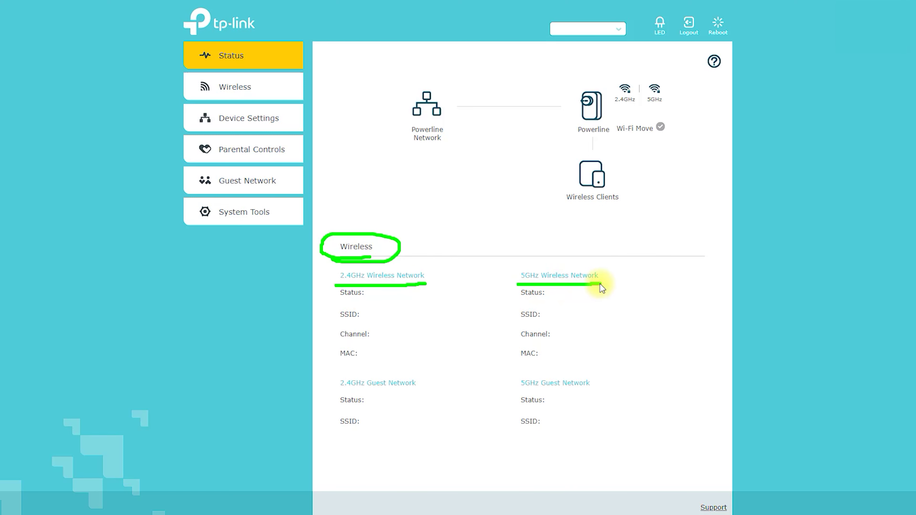
pyautogui.moveTo(334, 392); pyautogui.dragTo(427, 393)
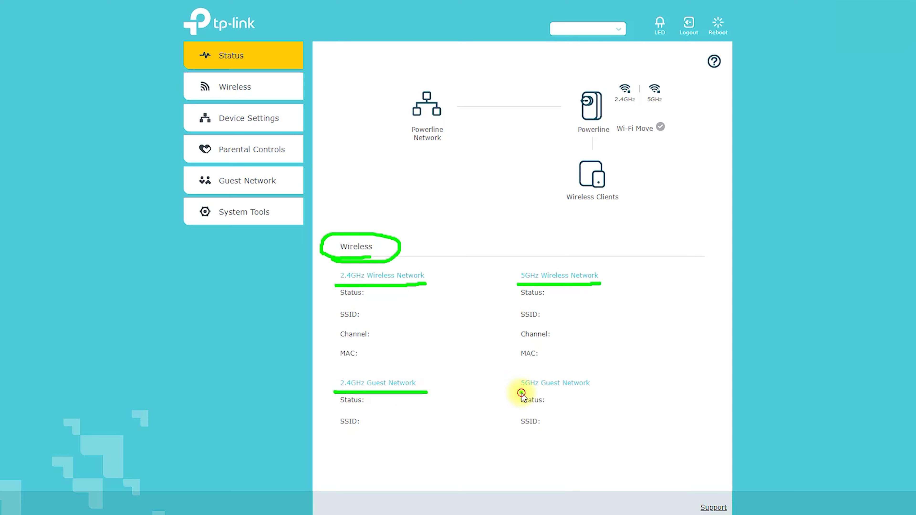
pyautogui.moveTo(522, 394); pyautogui.dragTo(594, 392)
pyautogui.press('Escape')
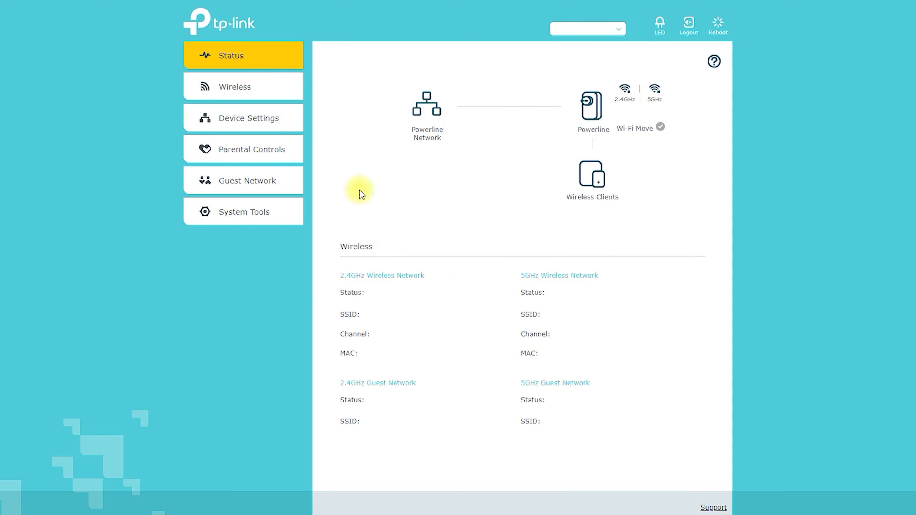
# Review the 2.4GHz and 5GHz wireless settings, including advanced options and security types.
pyautogui.click(225, 86)
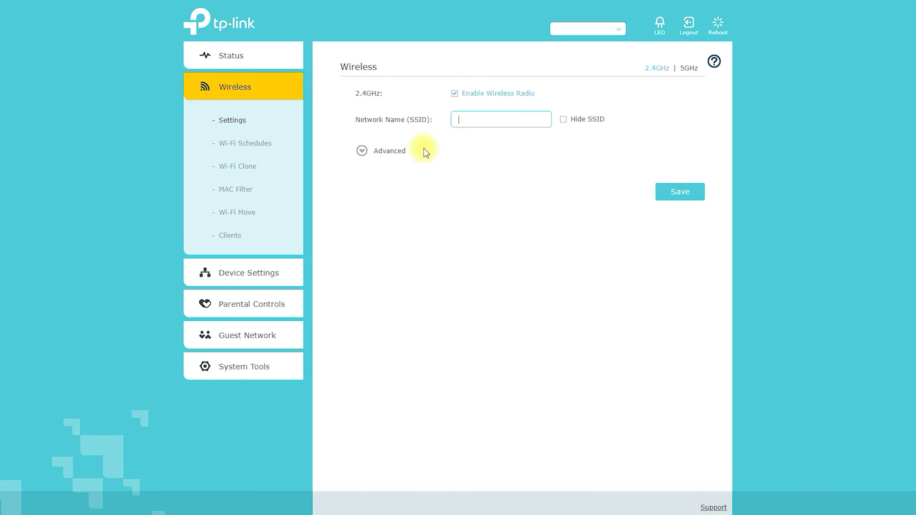
pyautogui.click(414, 150)
pyautogui.click(523, 180)
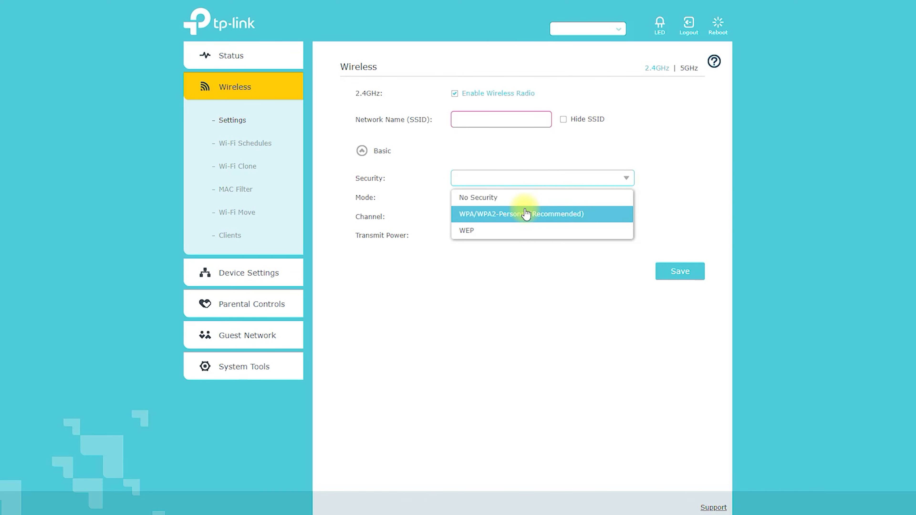
pyautogui.click(598, 159)
pyautogui.click(684, 74)
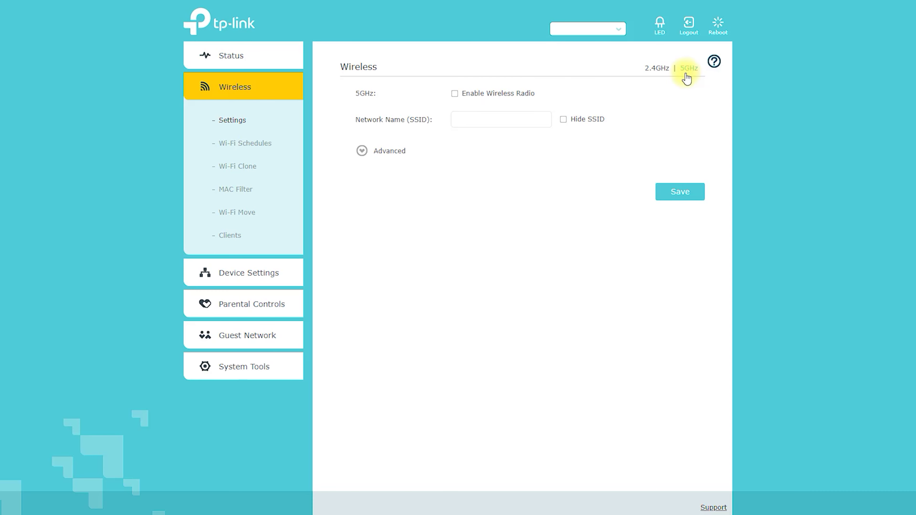
pyautogui.click(388, 149)
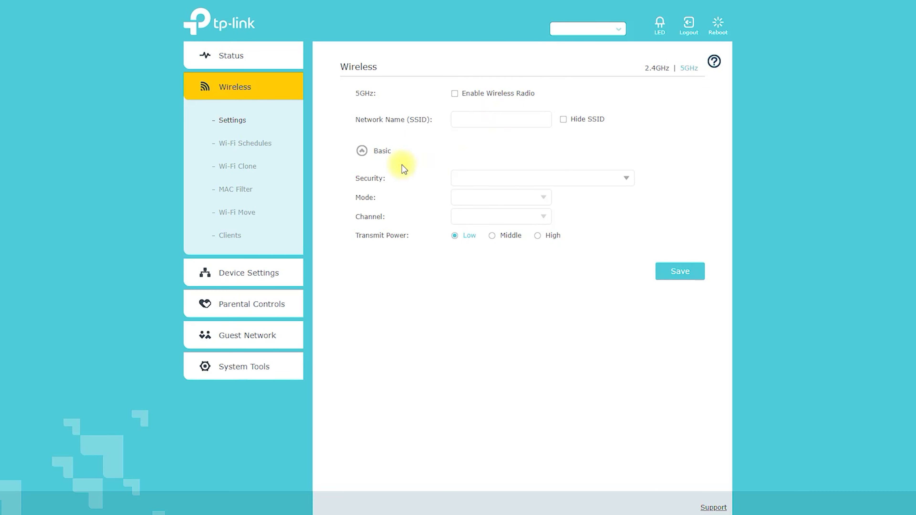
# Turn on the Wi-Fi scheduler on Wi-Fi Schedules and accept the sync warning.
pyautogui.click(261, 144)
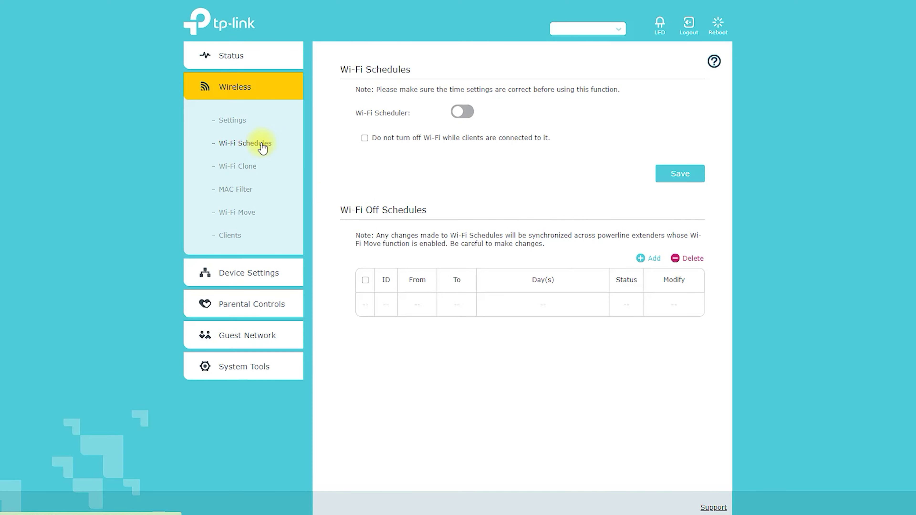
pyautogui.click(464, 105)
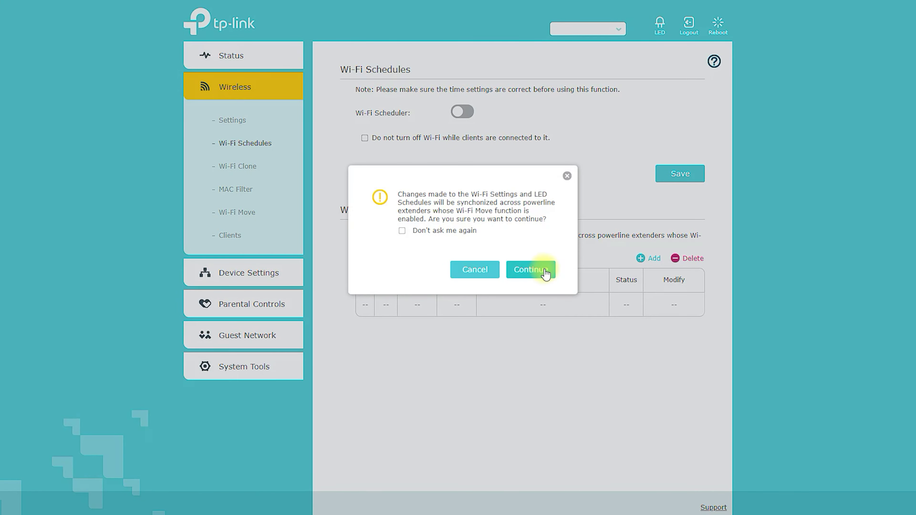
pyautogui.click(536, 326)
# Save Wi-Fi Clone with the 2.4GHz & 5GHz band, suppressing future sync warnings.
pyautogui.click(236, 165)
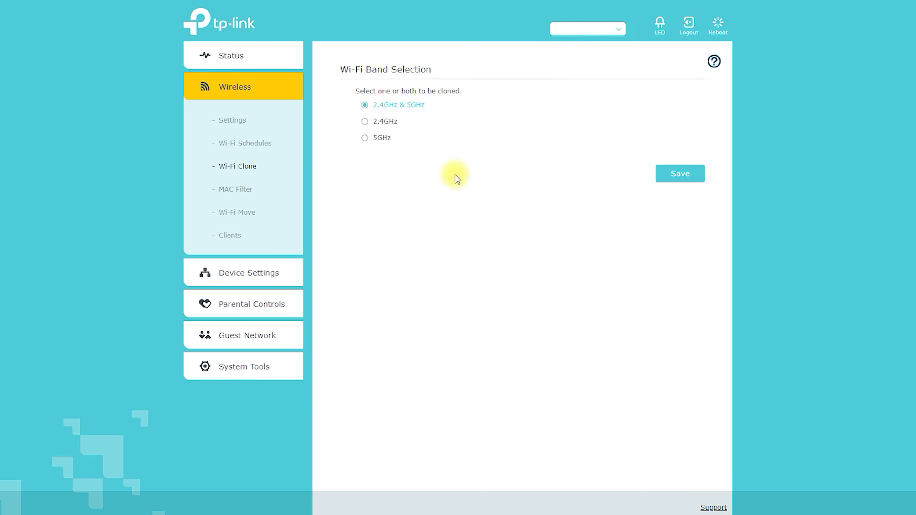
pyautogui.click(680, 174)
pyautogui.click(432, 231)
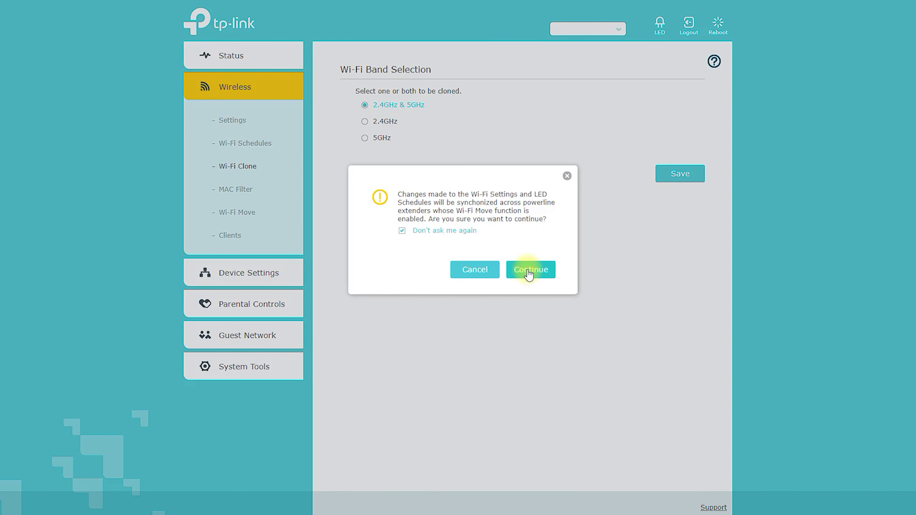
pyautogui.click(529, 270)
# Visit the MAC Filter, Wi-Fi Move and Online Wireless Clients pages.
pyautogui.click(247, 198)
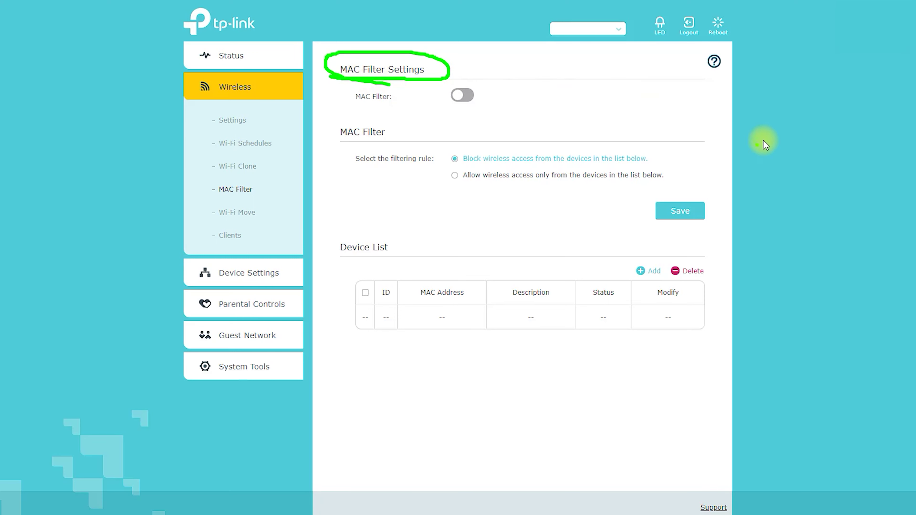
pyautogui.click(237, 216)
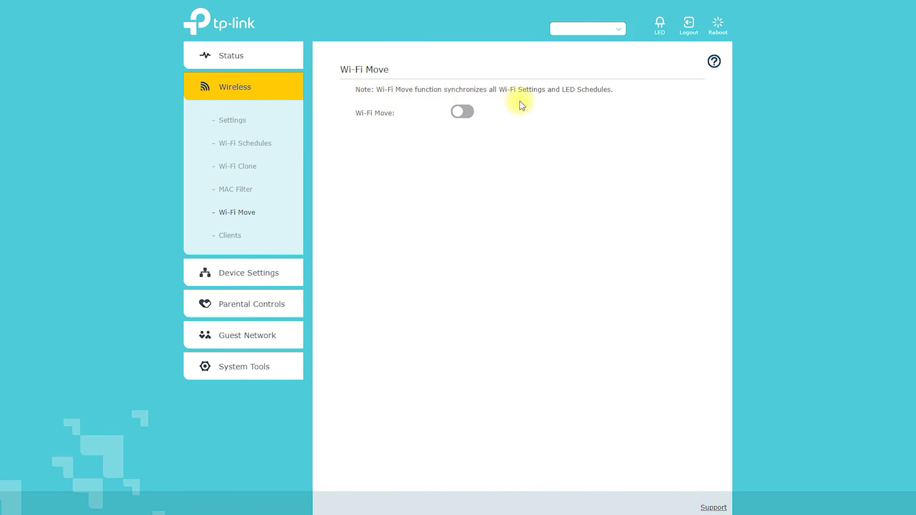
pyautogui.click(275, 235)
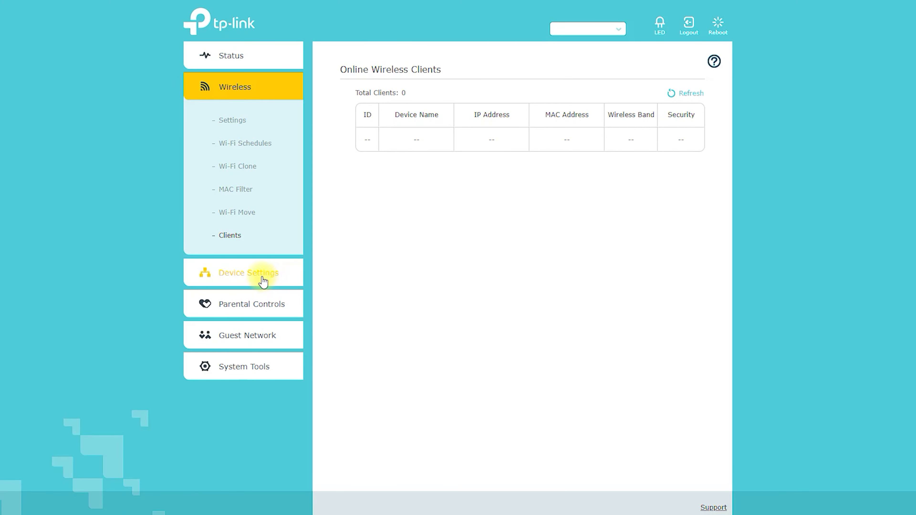
pyautogui.click(263, 282)
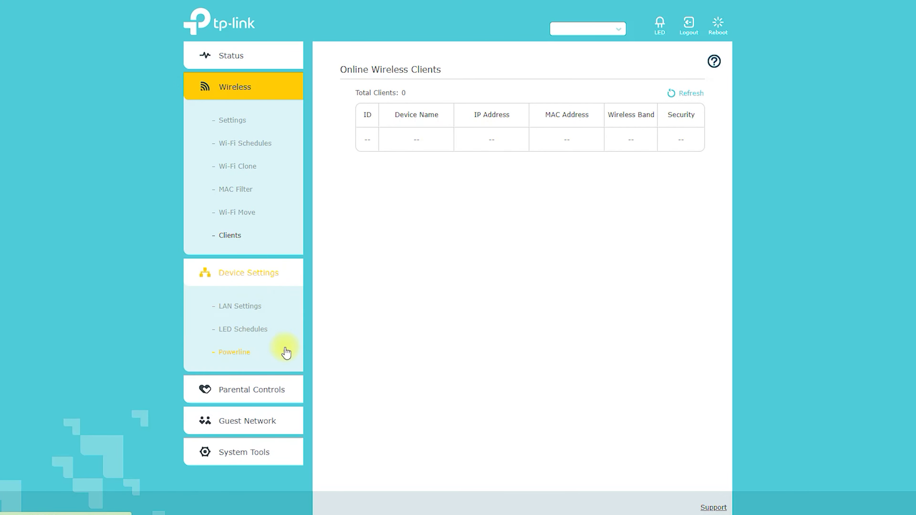
# On LAN Settings, switch LAN Type to Dynamic IP and back to Static IP.
pyautogui.click(246, 307)
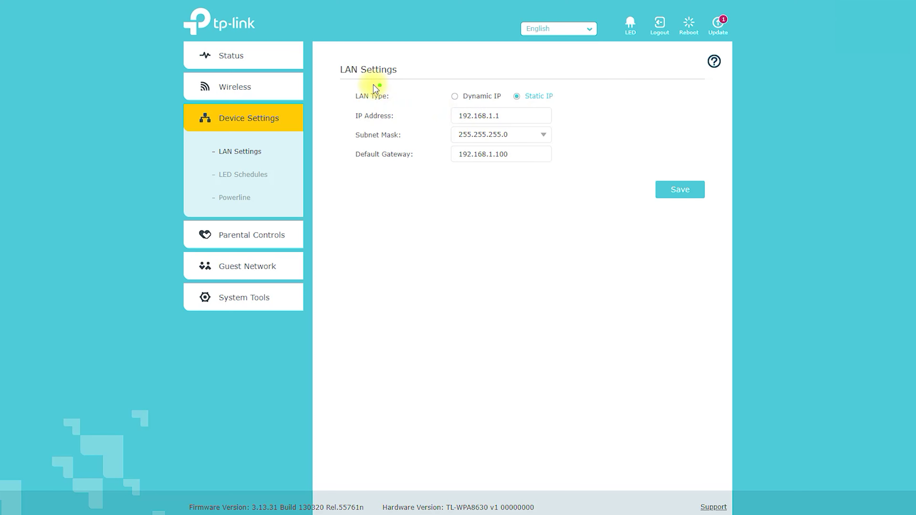
pyautogui.moveTo(449, 103)
pyautogui.mouseDown()
pyautogui.moveTo(494, 107)
pyautogui.moveTo(576, 88)
pyautogui.mouseUp()
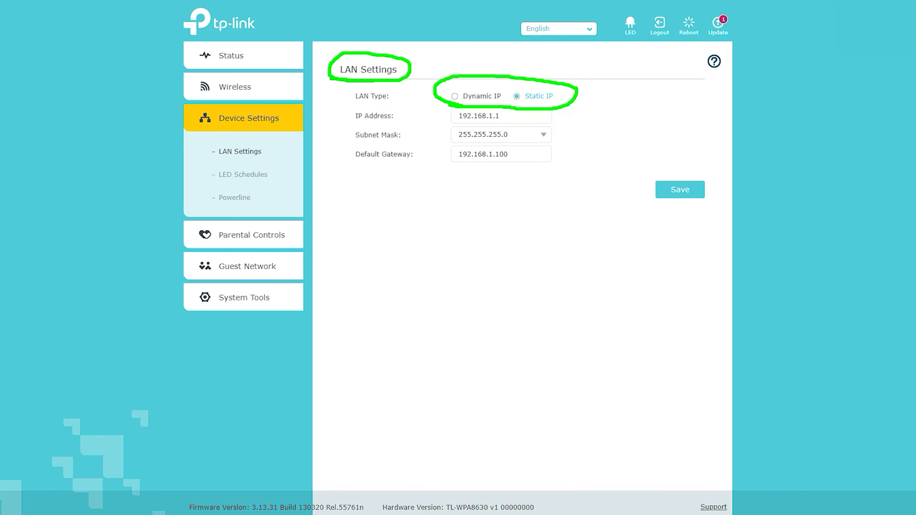
pyautogui.click(481, 102)
pyautogui.click(537, 105)
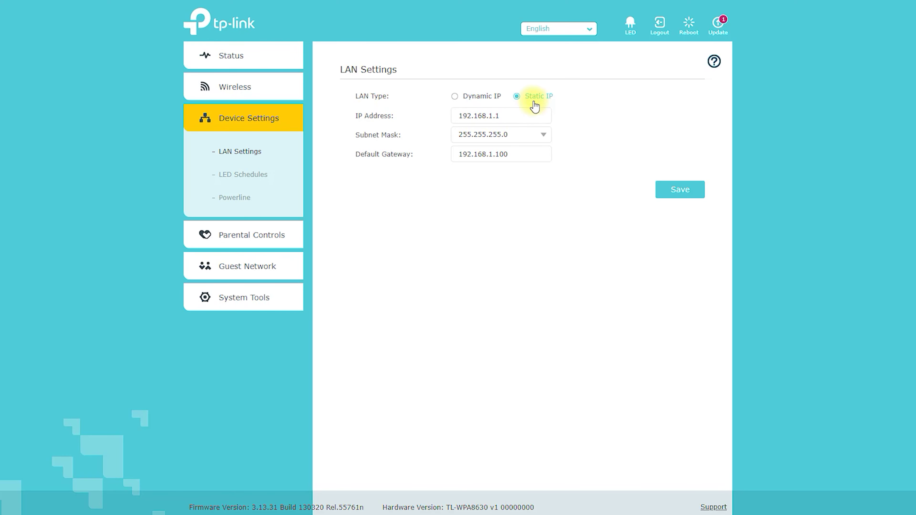
# Keep the 255.255.255.0 subnet mask, then view LED Schedules and the Powerline page.
pyautogui.click(526, 134)
pyautogui.click(461, 150)
pyautogui.click(238, 174)
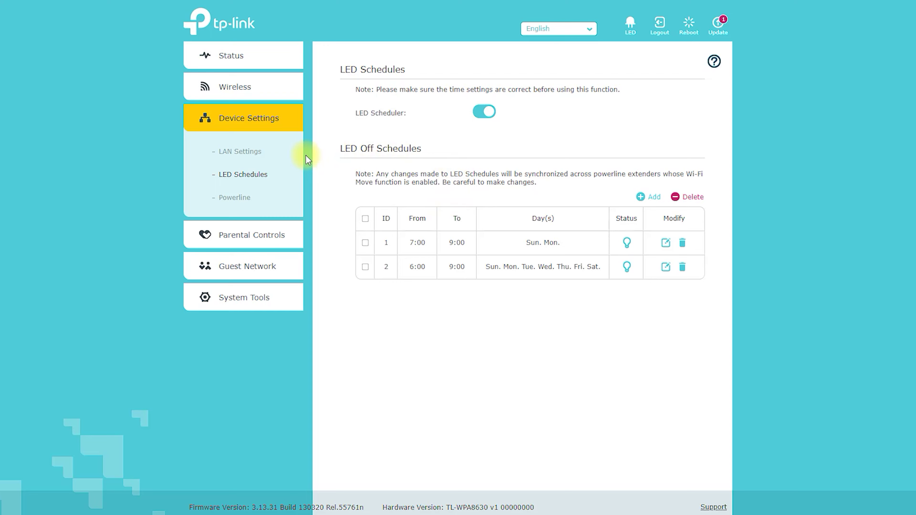
pyautogui.click(238, 198)
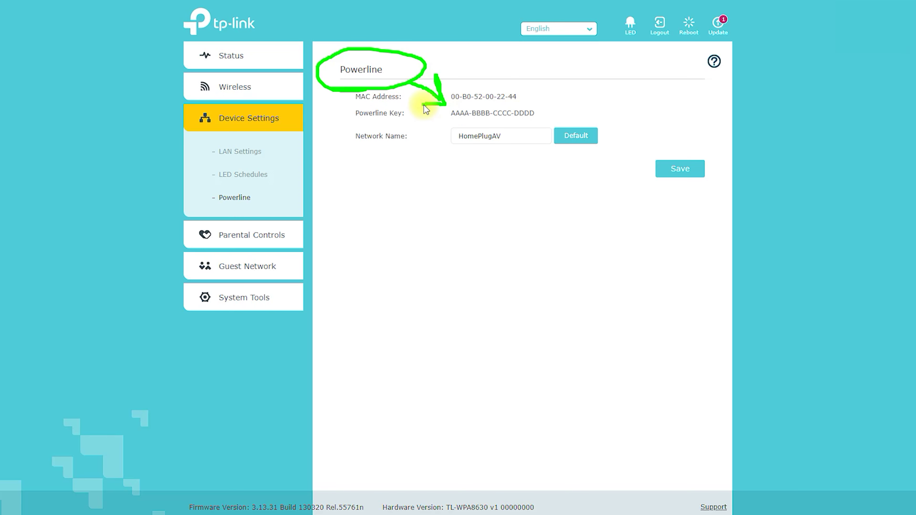
pyautogui.click(259, 235)
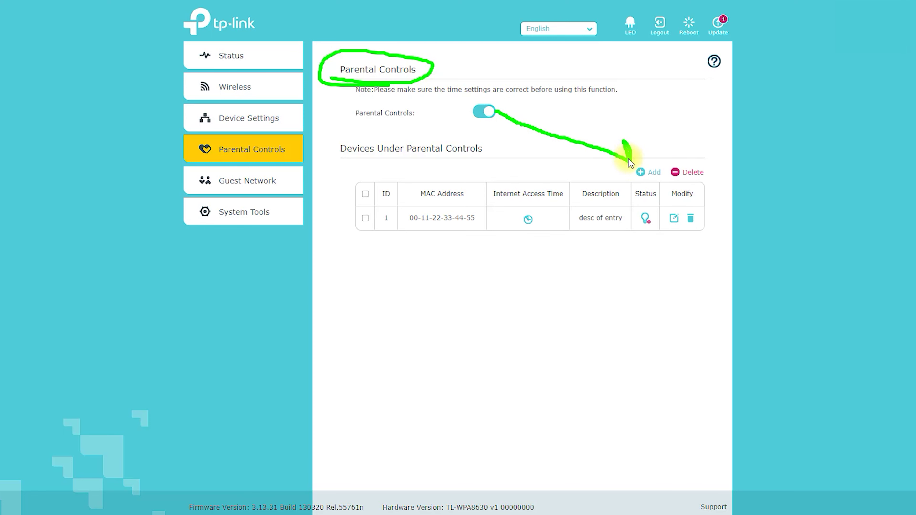
pyautogui.click(641, 172)
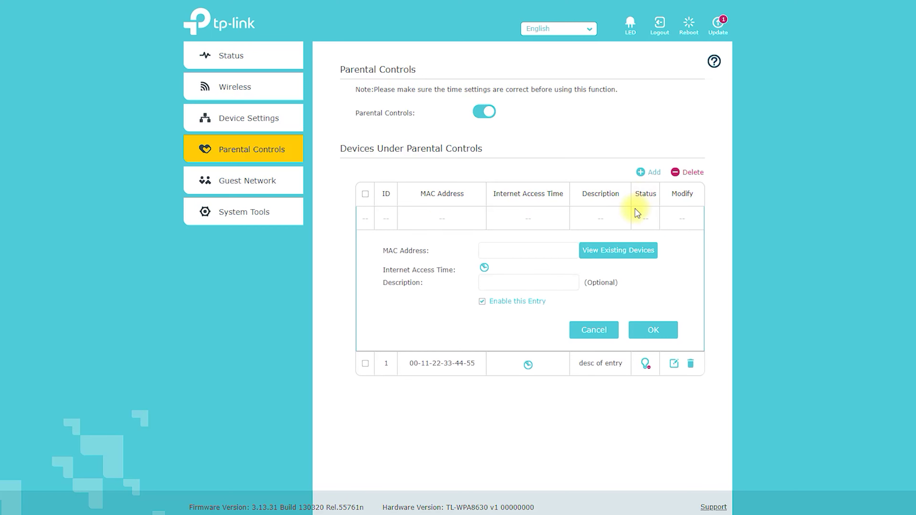
pyautogui.click(624, 253)
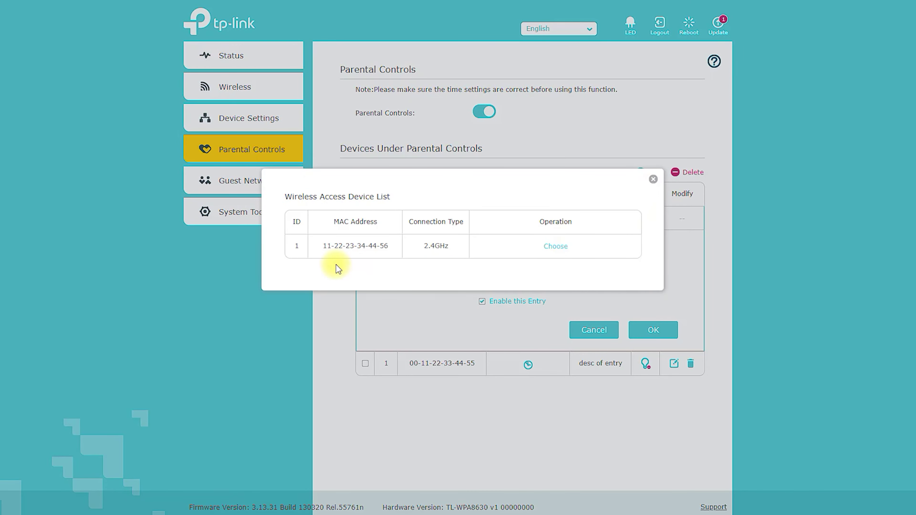
pyautogui.click(555, 247)
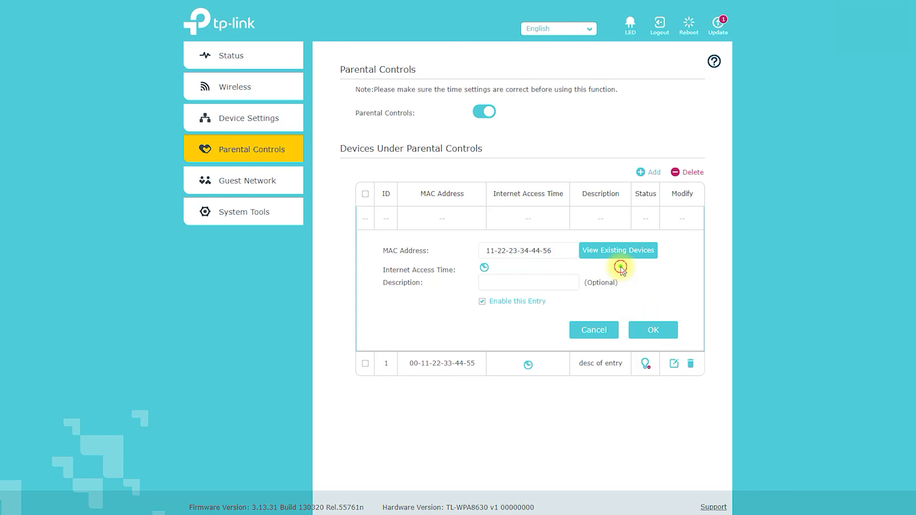
pyautogui.moveTo(620, 266)
pyautogui.mouseDown()
pyautogui.moveTo(638, 312)
pyautogui.moveTo(648, 283)
pyautogui.mouseUp()
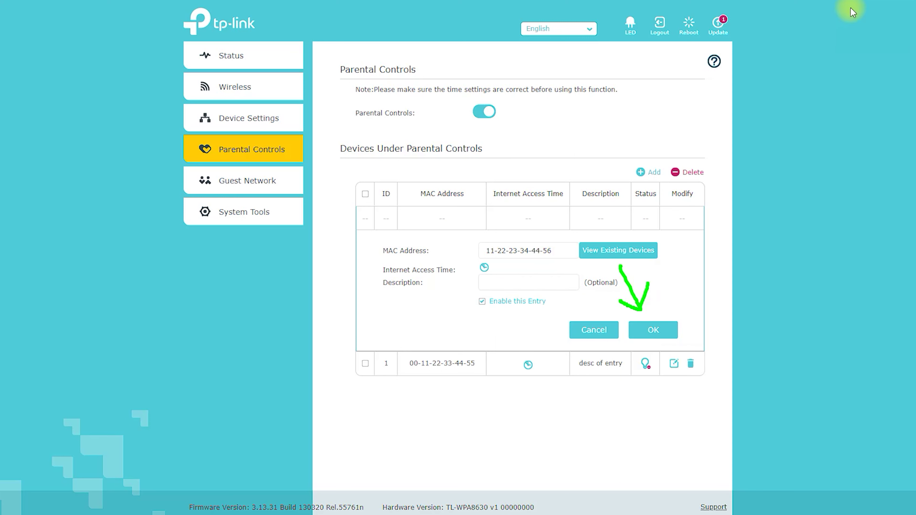
pyautogui.click(281, 182)
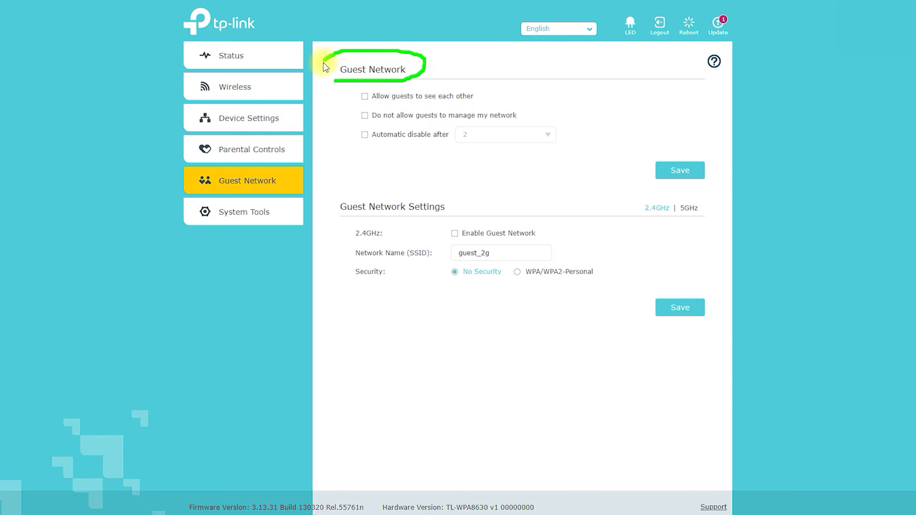
# Annotate the option letting guests see each other, then clear the annotations.
pyautogui.moveTo(354, 107); pyautogui.dragTo(474, 108)
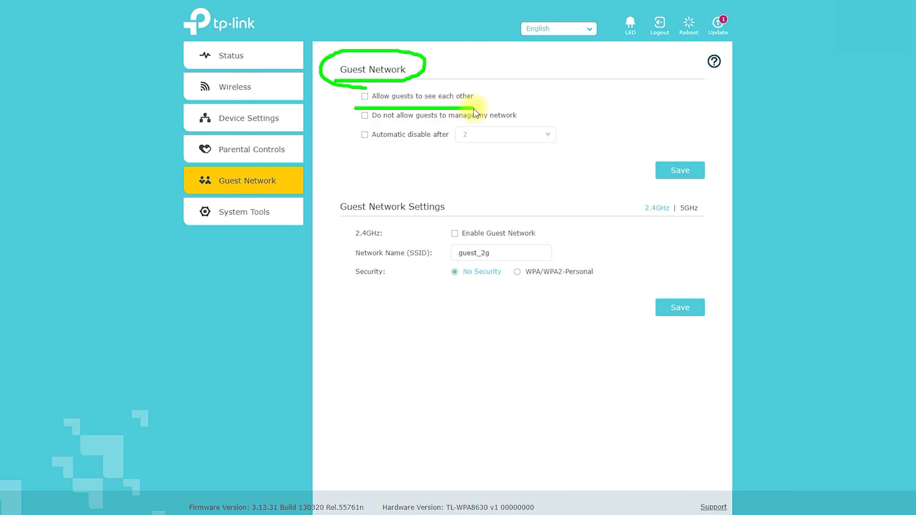
pyautogui.moveTo(420, 85); pyautogui.dragTo(348, 95)
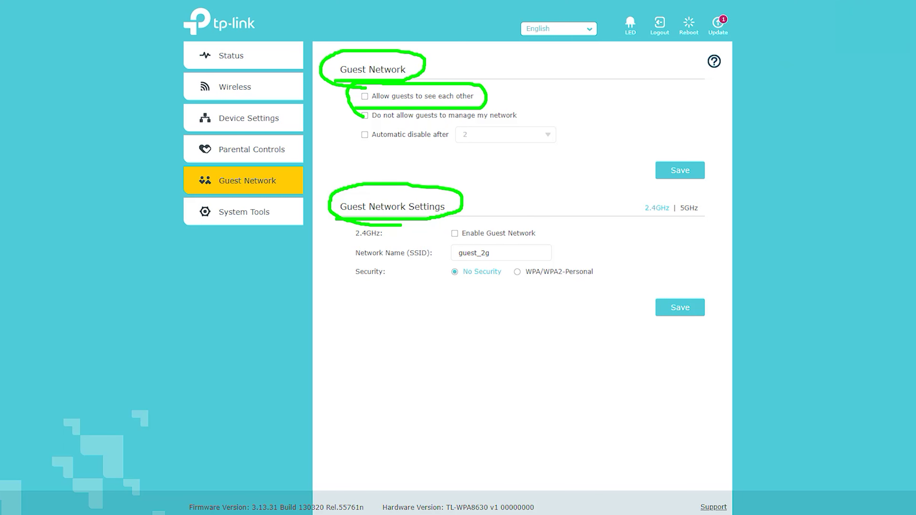
pyautogui.press('Escape')
# Enable the 2.4GHz guest network with WPA/WPA2-Personal security and highlight its password.
pyautogui.click(454, 234)
pyautogui.doubleClick(502, 253)
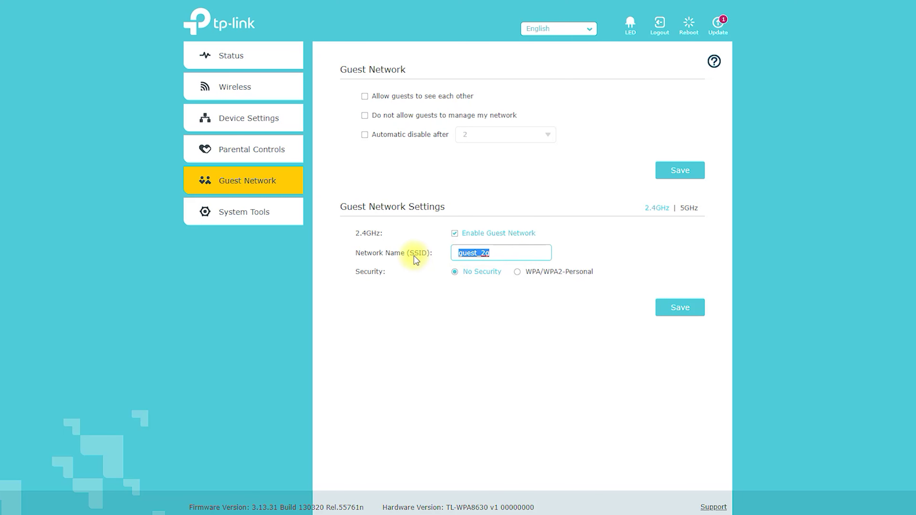
pyautogui.click(518, 271)
pyautogui.doubleClick(505, 299)
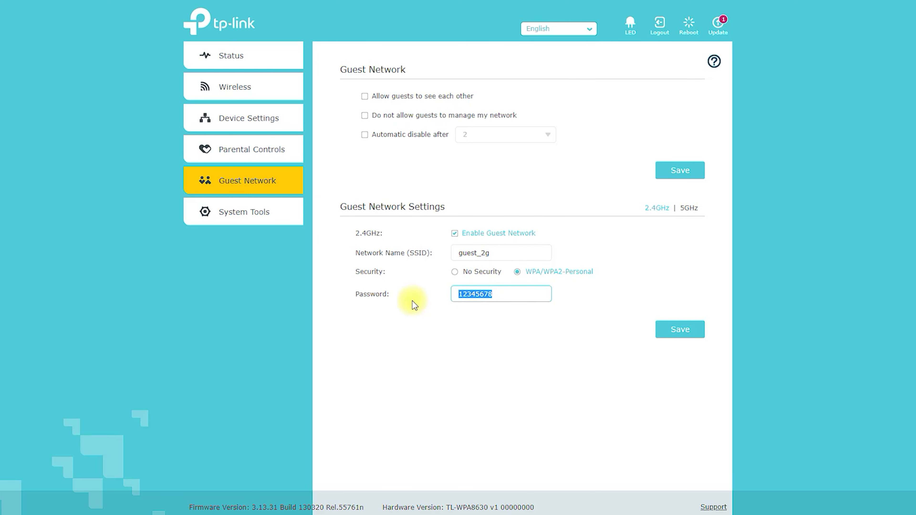
pyautogui.click(837, 25)
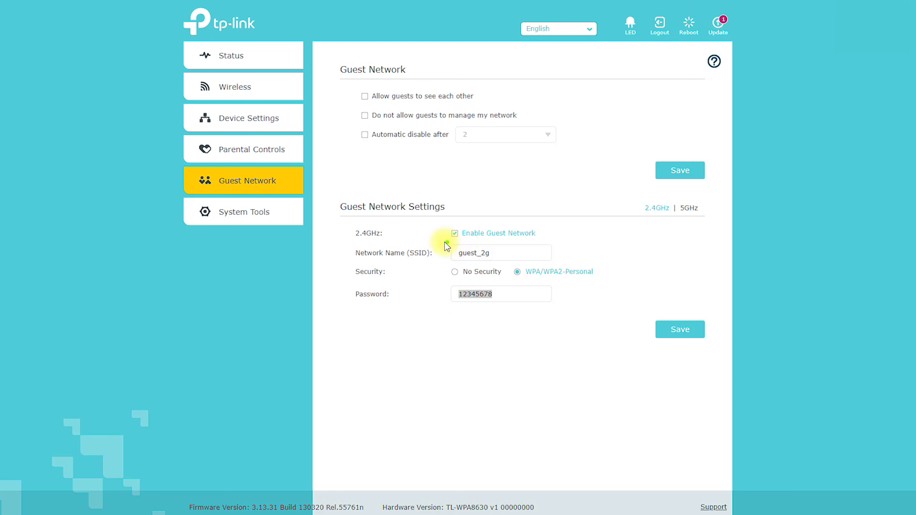
pyautogui.moveTo(338, 308); pyautogui.dragTo(333, 286)
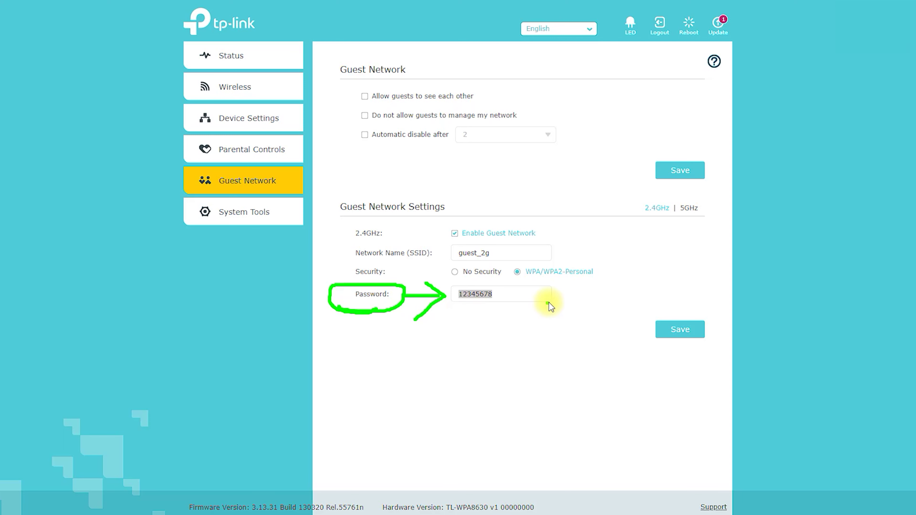
pyautogui.moveTo(552, 296)
pyautogui.mouseDown()
pyautogui.moveTo(634, 292)
pyautogui.moveTo(677, 312)
pyautogui.mouseUp()
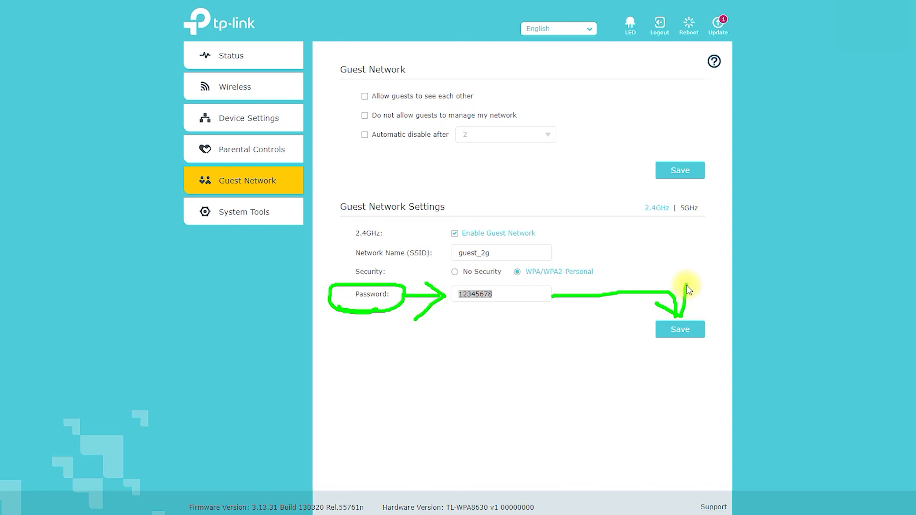
# Show the 5GHz guest network settings, then go to System Tools > Time Settings.
pyautogui.click(689, 207)
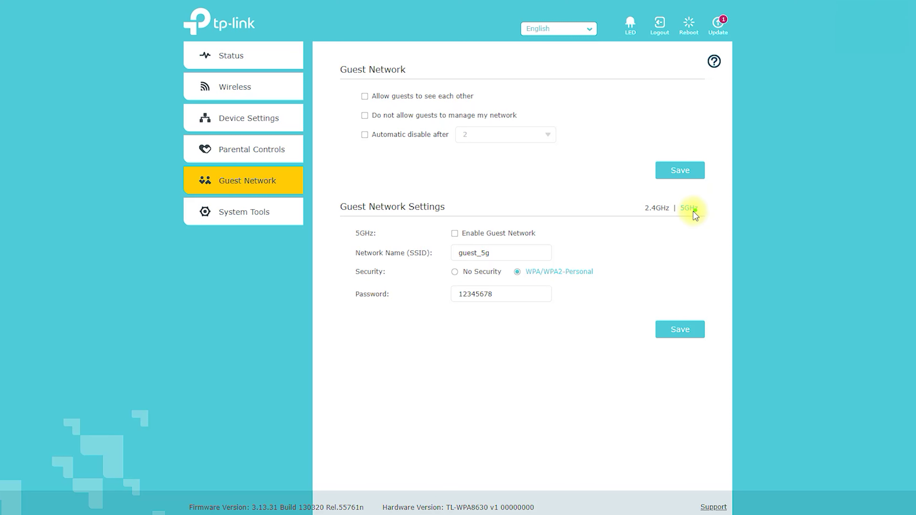
pyautogui.moveTo(677, 225)
pyautogui.mouseDown()
pyautogui.moveTo(706, 195)
pyautogui.moveTo(587, 245)
pyautogui.moveTo(349, 228)
pyautogui.moveTo(356, 213)
pyautogui.moveTo(386, 213)
pyautogui.mouseUp()
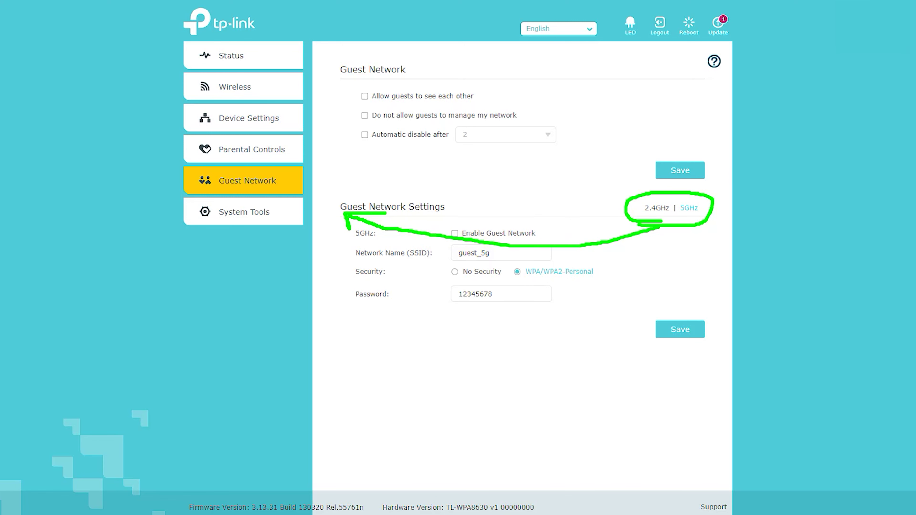
pyautogui.press('Escape')
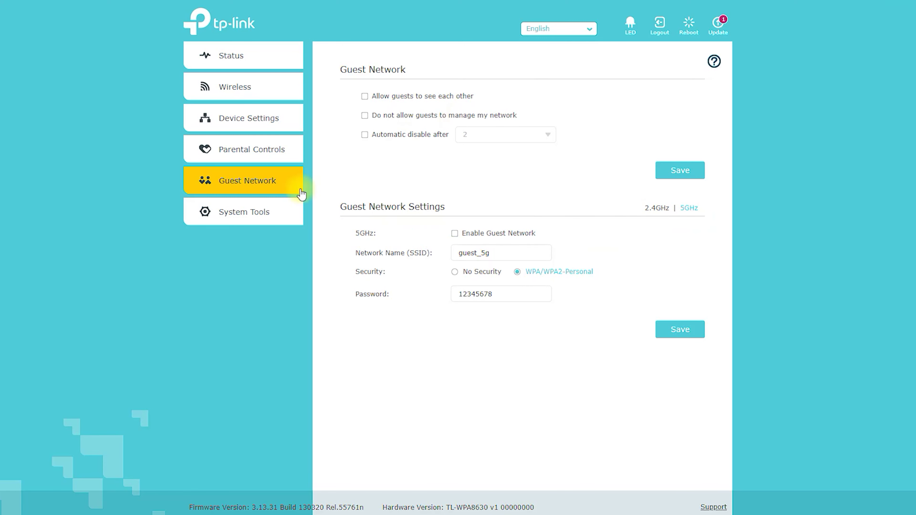
pyautogui.click(239, 211)
pyautogui.click(241, 246)
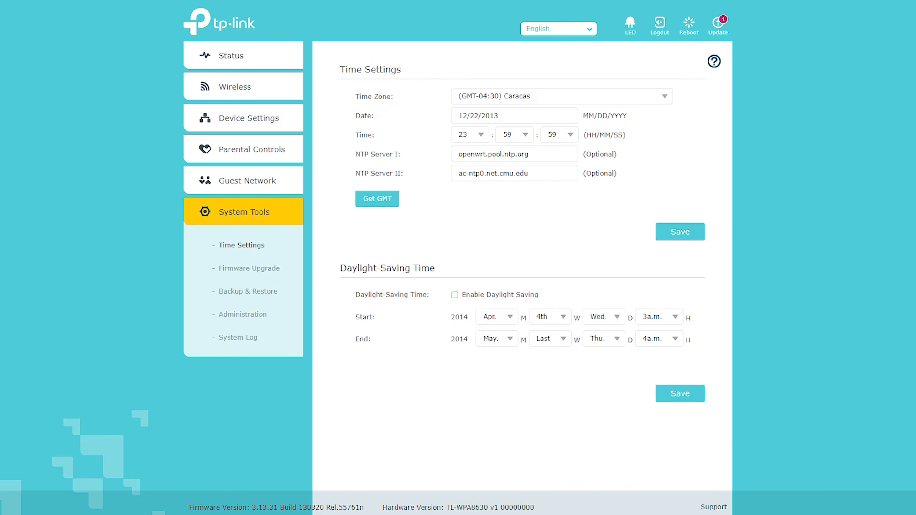
# Annotate the Time Settings heading, the GMT fetch and save area, and the Daylight Saving options.
pyautogui.moveTo(346, 77)
pyautogui.mouseDown()
pyautogui.moveTo(409, 68)
pyautogui.moveTo(331, 79)
pyautogui.mouseUp()
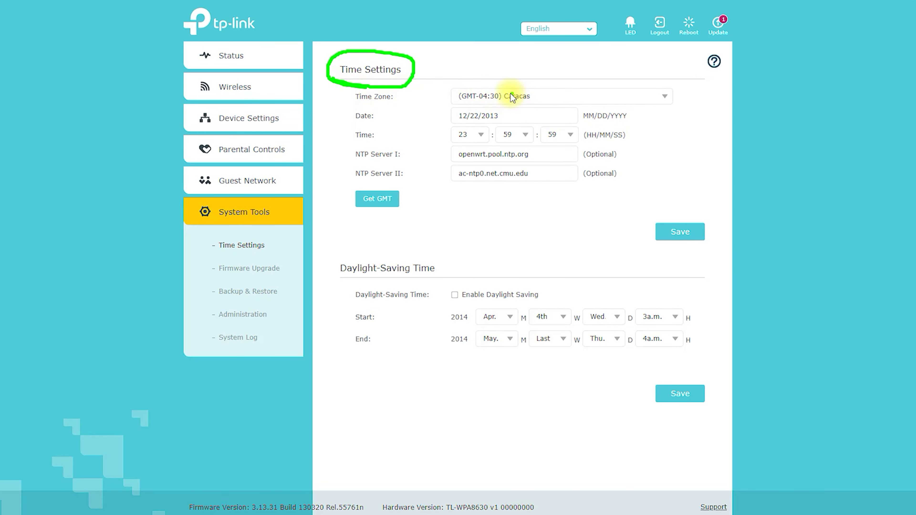
pyautogui.moveTo(411, 202)
pyautogui.mouseDown()
pyautogui.moveTo(391, 228)
pyautogui.moveTo(424, 227)
pyautogui.moveTo(467, 205)
pyautogui.moveTo(639, 226)
pyautogui.moveTo(557, 240)
pyautogui.mouseUp()
pyautogui.click(543, 252)
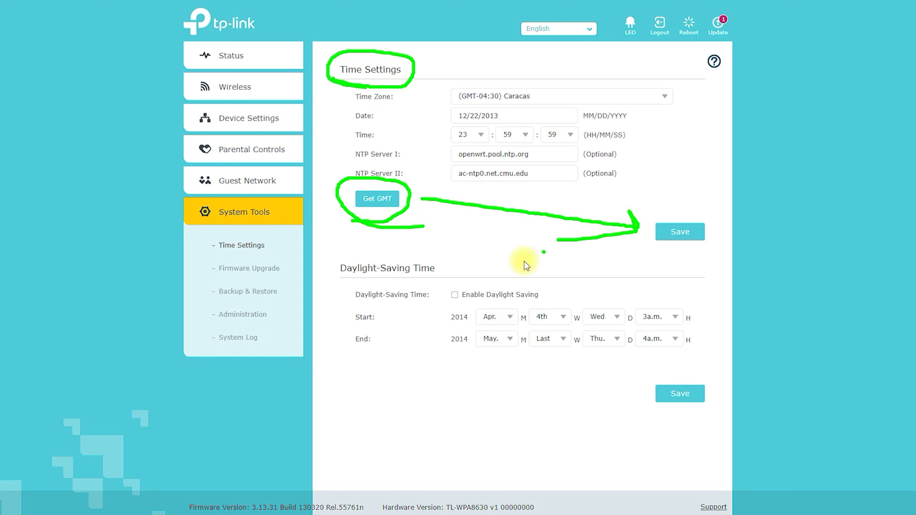
pyautogui.moveTo(356, 281)
pyautogui.mouseDown()
pyautogui.moveTo(405, 250)
pyautogui.moveTo(372, 280)
pyautogui.mouseUp()
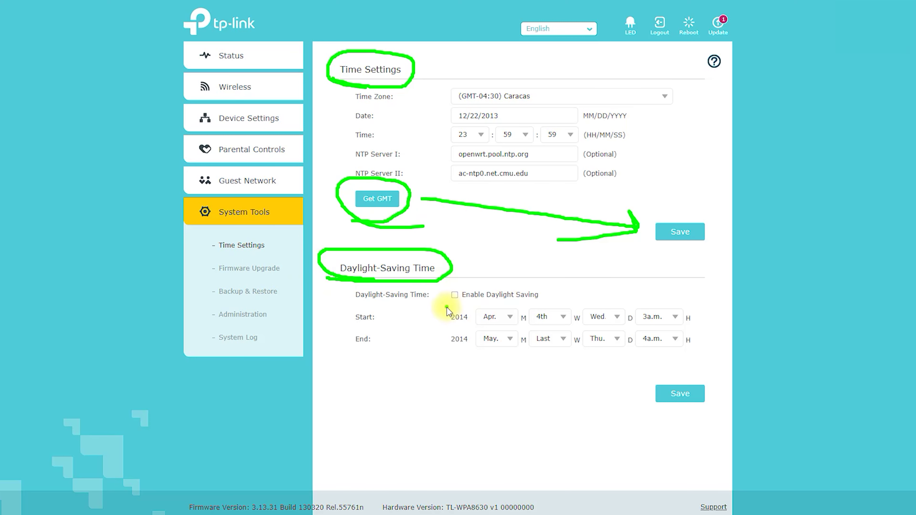
pyautogui.moveTo(447, 307)
pyautogui.mouseDown()
pyautogui.moveTo(514, 307)
pyautogui.moveTo(528, 287)
pyautogui.moveTo(446, 292)
pyautogui.moveTo(447, 307)
pyautogui.mouseUp()
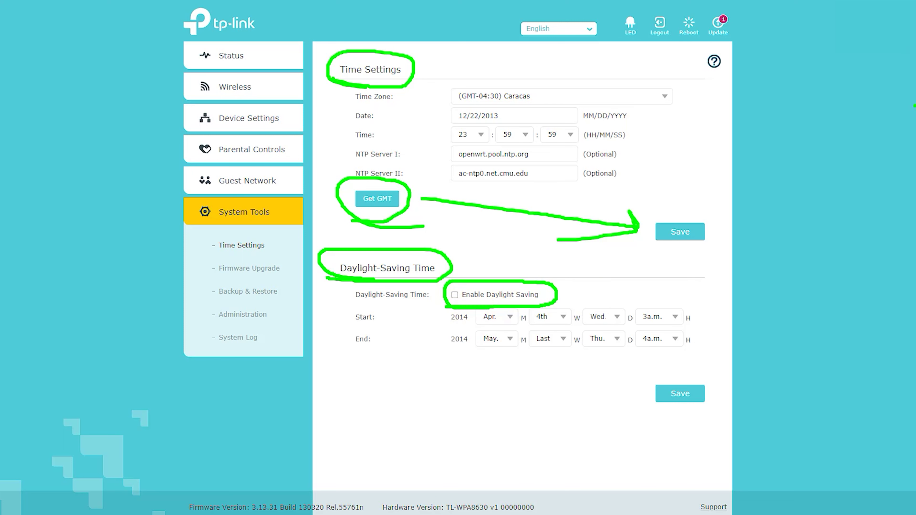
# Open Firmware Upgrade and circle its Manual and Online Upgrade sections.
pyautogui.click(237, 268)
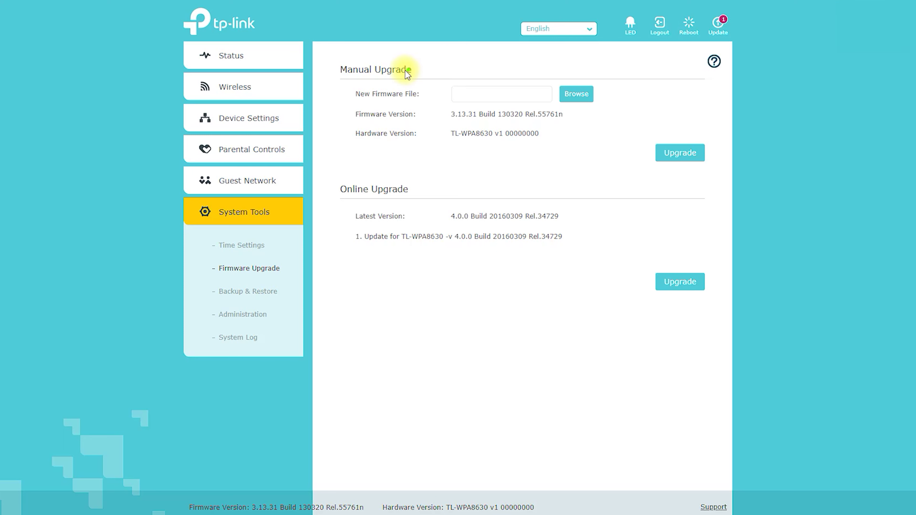
pyautogui.moveTo(338, 77)
pyautogui.mouseDown()
pyautogui.moveTo(426, 51)
pyautogui.moveTo(438, 77)
pyautogui.mouseUp()
pyautogui.moveTo(335, 203)
pyautogui.mouseDown()
pyautogui.moveTo(382, 204)
pyautogui.moveTo(328, 174)
pyautogui.mouseUp()
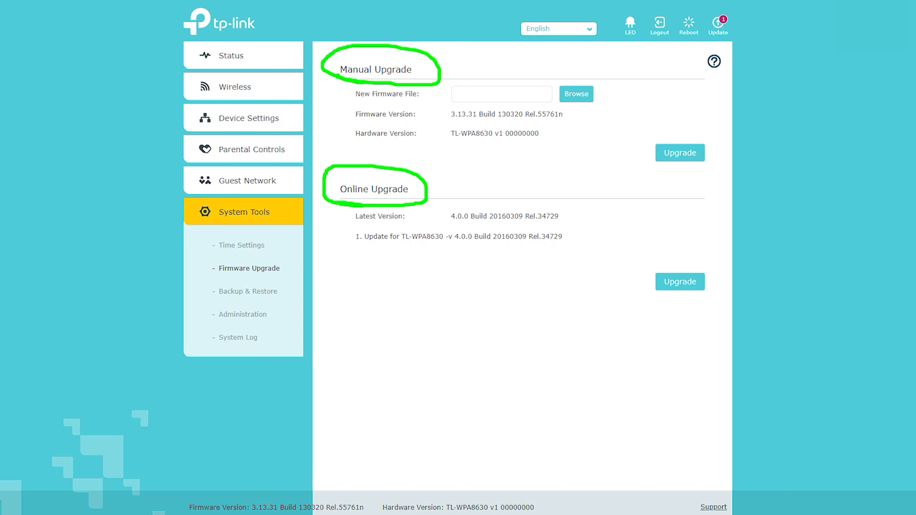
# Mark the Backup, Restore and Factory Default Restore sections, then go to Administration.
pyautogui.click(252, 291)
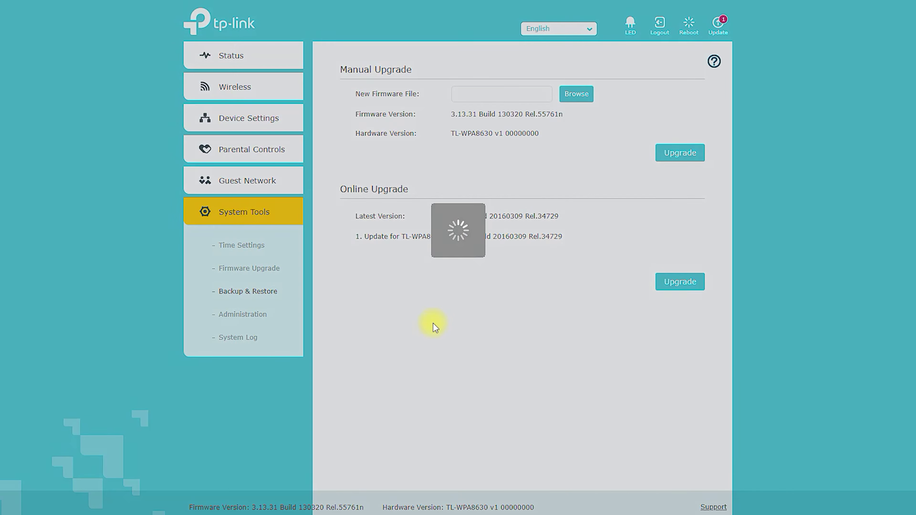
pyautogui.moveTo(338, 79)
pyautogui.mouseDown()
pyautogui.moveTo(352, 57)
pyautogui.moveTo(399, 75)
pyautogui.moveTo(607, 74)
pyautogui.mouseUp()
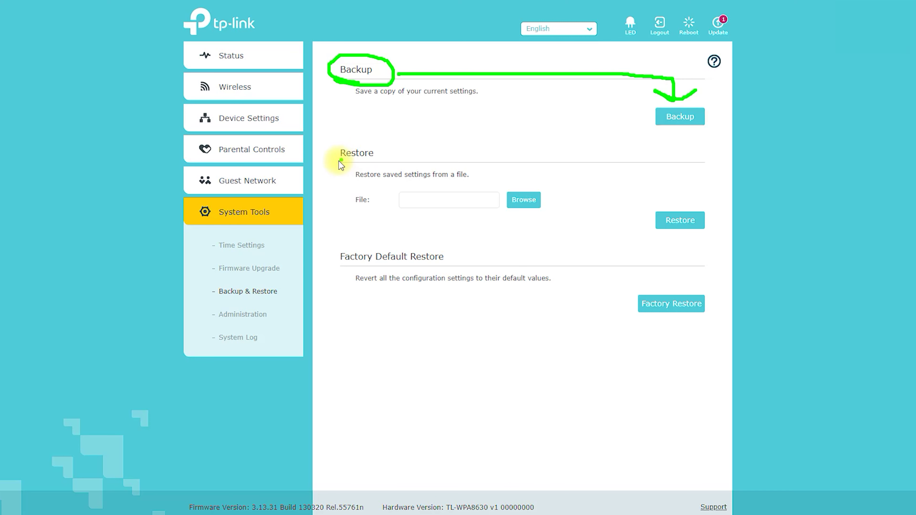
pyautogui.moveTo(339, 161)
pyautogui.mouseDown()
pyautogui.moveTo(391, 144)
pyautogui.moveTo(383, 163)
pyautogui.moveTo(489, 166)
pyautogui.moveTo(511, 182)
pyautogui.moveTo(672, 186)
pyautogui.mouseUp()
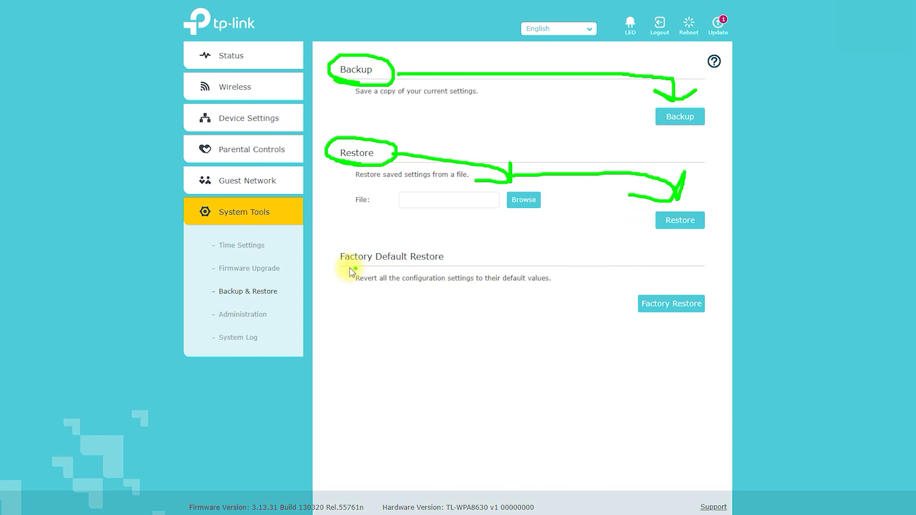
pyautogui.moveTo(349, 268)
pyautogui.mouseDown()
pyautogui.moveTo(411, 269)
pyautogui.moveTo(318, 254)
pyautogui.mouseUp()
pyautogui.moveTo(481, 259)
pyautogui.mouseDown()
pyautogui.moveTo(582, 260)
pyautogui.moveTo(657, 285)
pyautogui.mouseUp()
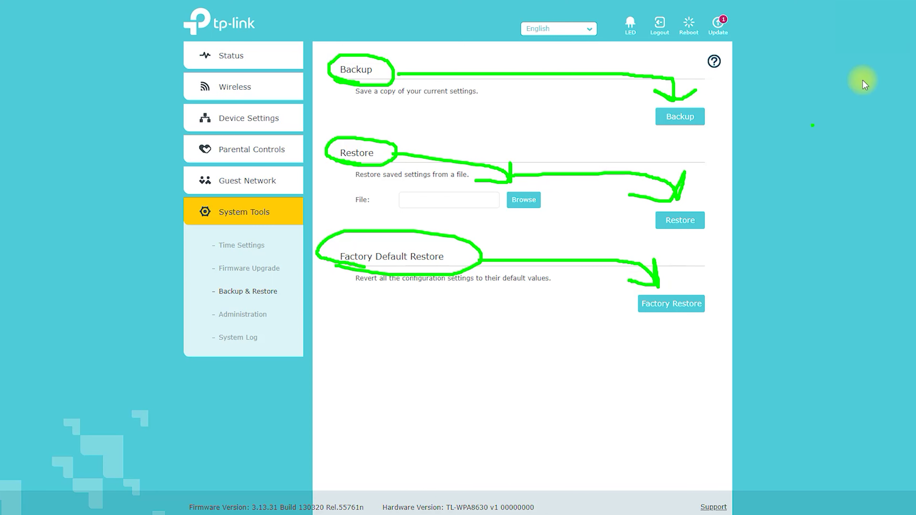
pyautogui.press('Escape')
pyautogui.click(251, 319)
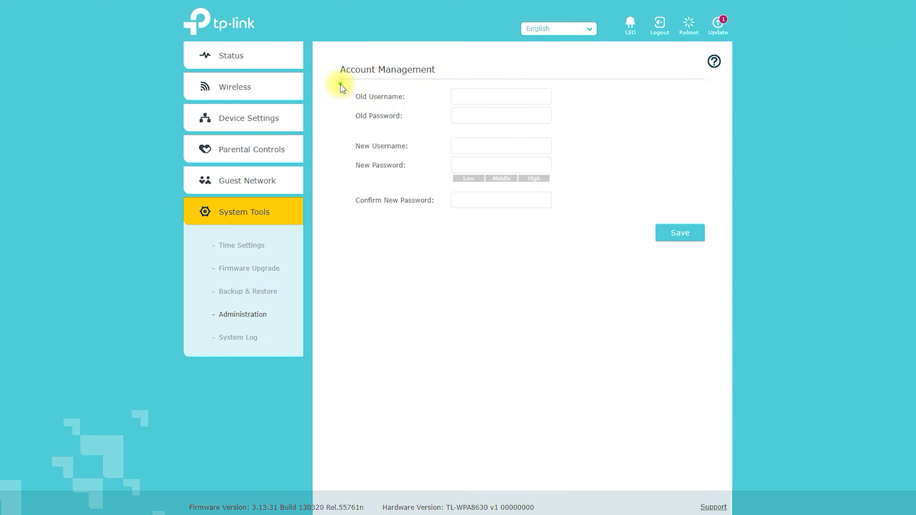
# Circle Account Management, point toward saving, and underline the old and new credential labels.
pyautogui.moveTo(340, 83)
pyautogui.mouseDown()
pyautogui.moveTo(453, 63)
pyautogui.moveTo(331, 81)
pyautogui.mouseUp()
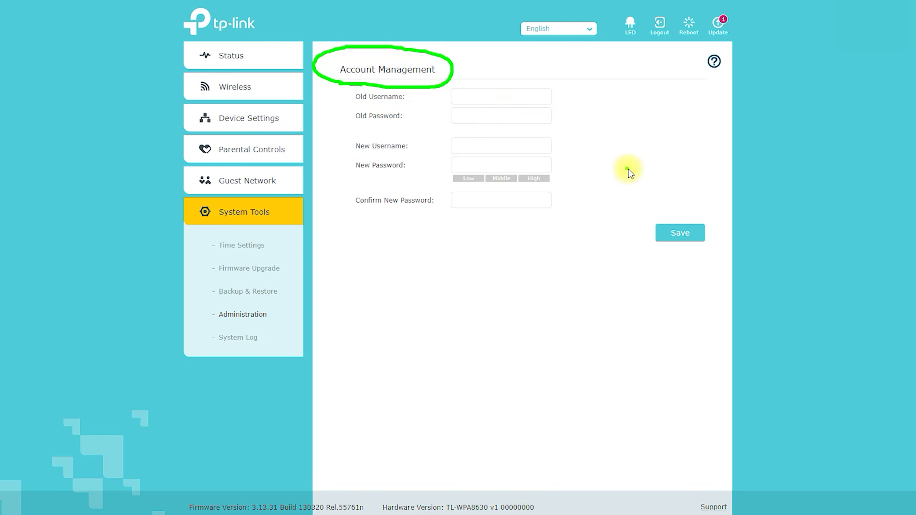
pyautogui.moveTo(455, 67)
pyautogui.mouseDown()
pyautogui.moveTo(647, 90)
pyautogui.moveTo(668, 207)
pyautogui.mouseUp()
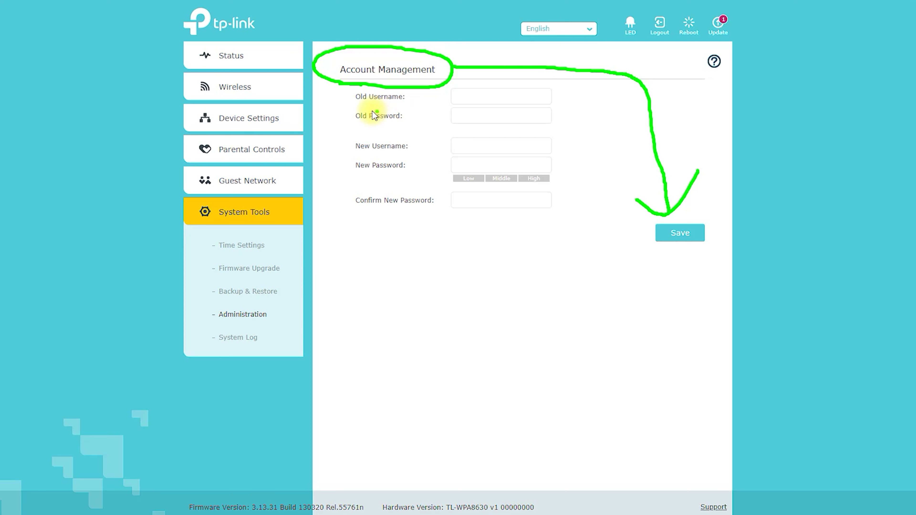
pyautogui.moveTo(353, 107); pyautogui.dragTo(423, 107)
pyautogui.moveTo(351, 126); pyautogui.dragTo(415, 127)
pyautogui.moveTo(353, 155)
pyautogui.mouseDown()
pyautogui.moveTo(425, 154)
pyautogui.moveTo(354, 174)
pyautogui.mouseUp()
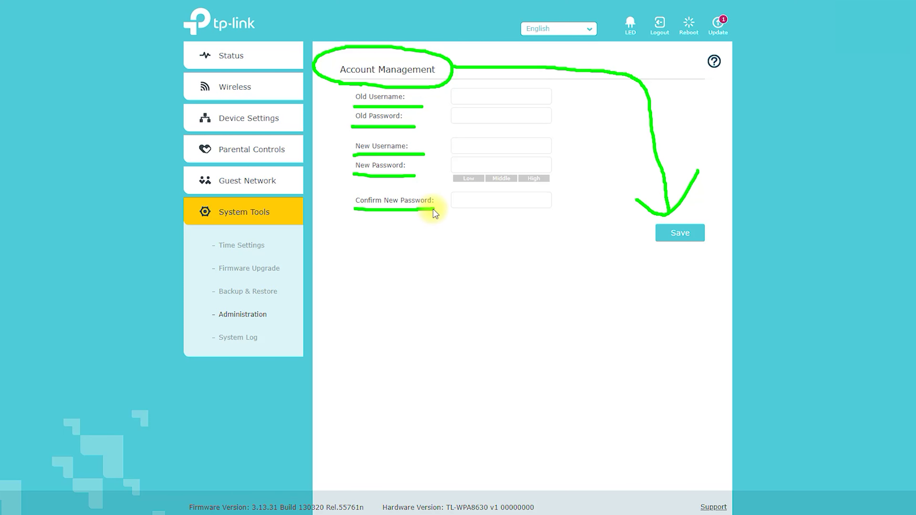
# Open the System Log page and briefly circle its heading.
pyautogui.click(785, 34)
pyautogui.click(248, 337)
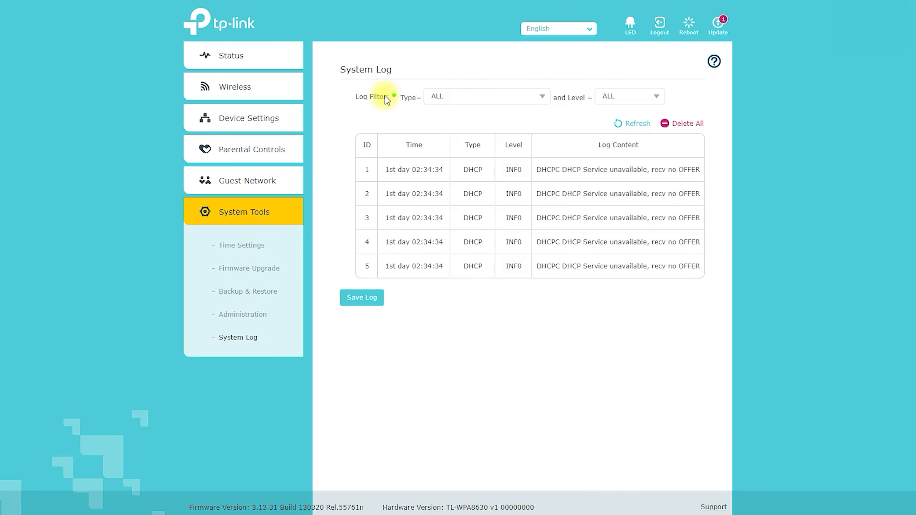
pyautogui.moveTo(385, 95)
pyautogui.mouseDown()
pyautogui.moveTo(409, 72)
pyautogui.moveTo(336, 75)
pyautogui.mouseUp()
pyautogui.press('Escape')
# Filter the log by type Wi-Fi Clone, then Wi-Fi Move, and try a Level filter.
pyautogui.click(528, 98)
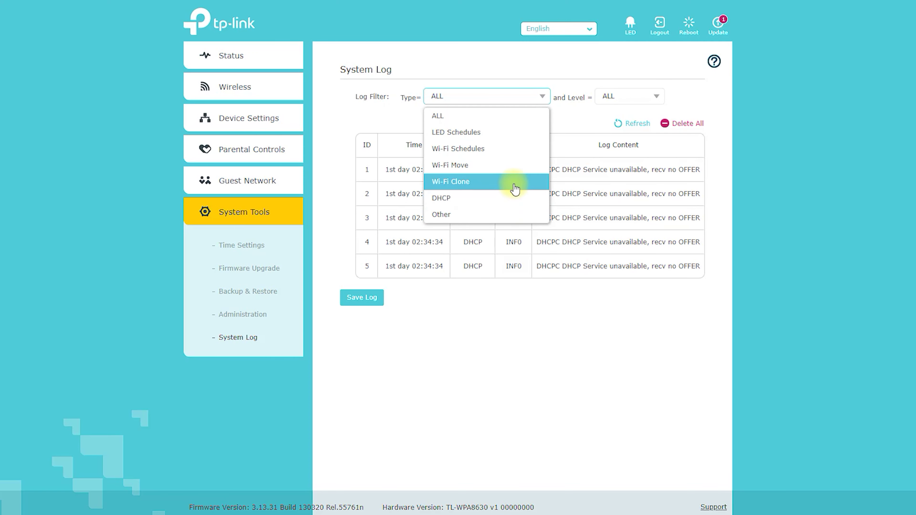
pyautogui.click(511, 181)
pyautogui.click(615, 97)
pyautogui.click(619, 138)
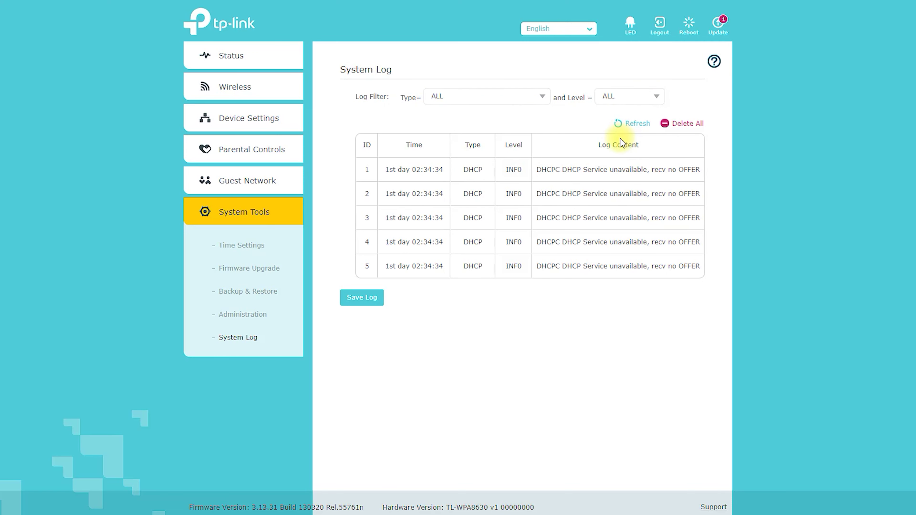
pyautogui.click(496, 101)
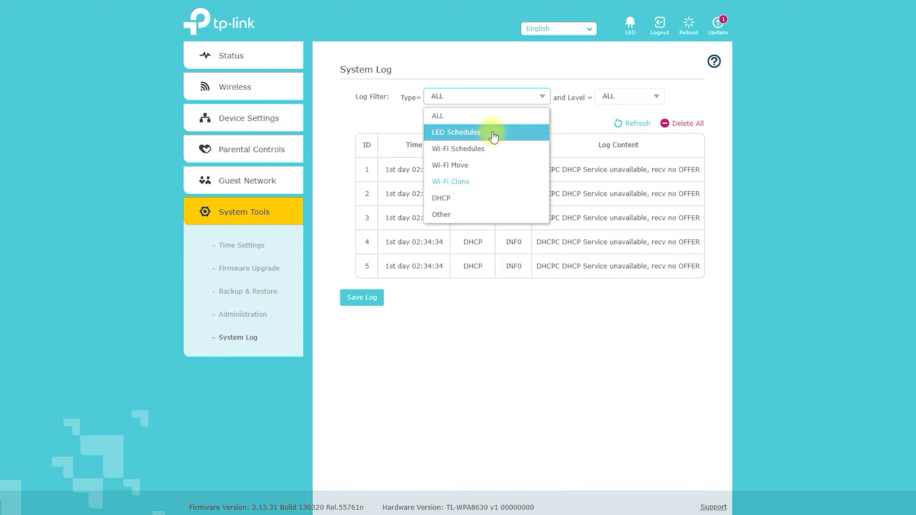
pyautogui.click(491, 167)
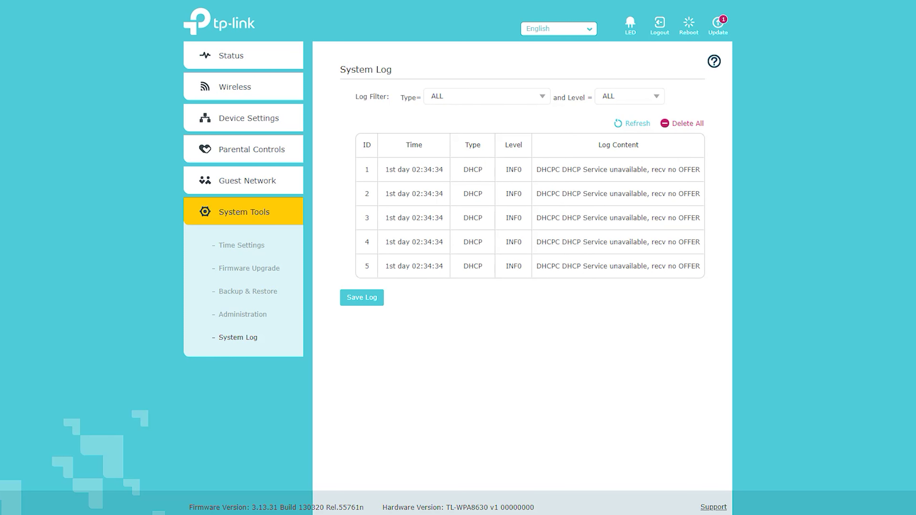
# Mark the LED, logout, reboot and update icons and show the interface-language list with English current.
pyautogui.moveTo(656, 45)
pyautogui.mouseDown()
pyautogui.moveTo(685, 48)
pyautogui.moveTo(651, 4)
pyautogui.moveTo(615, 51)
pyautogui.moveTo(661, 46)
pyautogui.mouseUp()
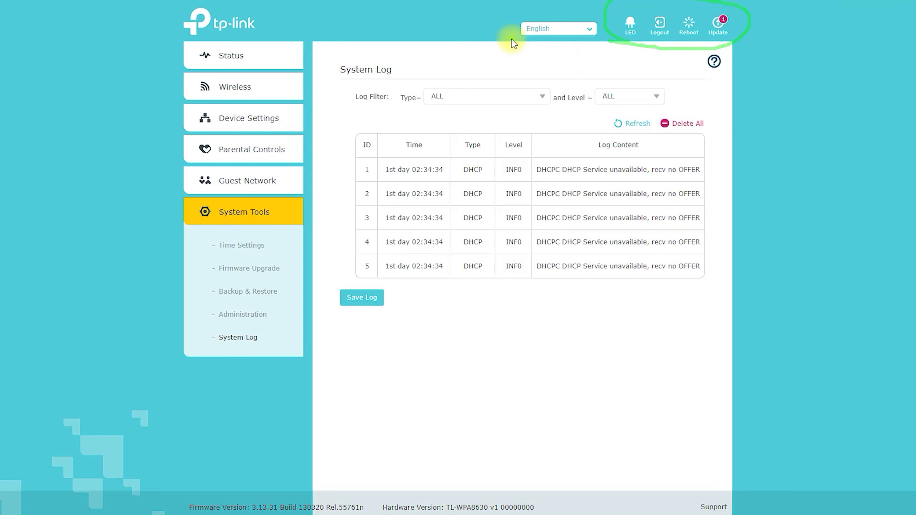
pyautogui.moveTo(512, 39); pyautogui.dragTo(602, 15)
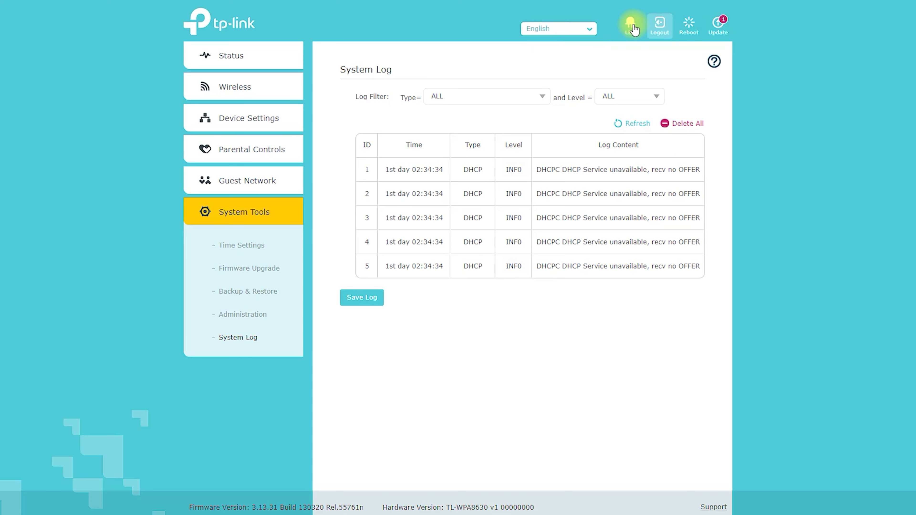
pyautogui.click(581, 31)
pyautogui.scroll(-3, 569, 108)
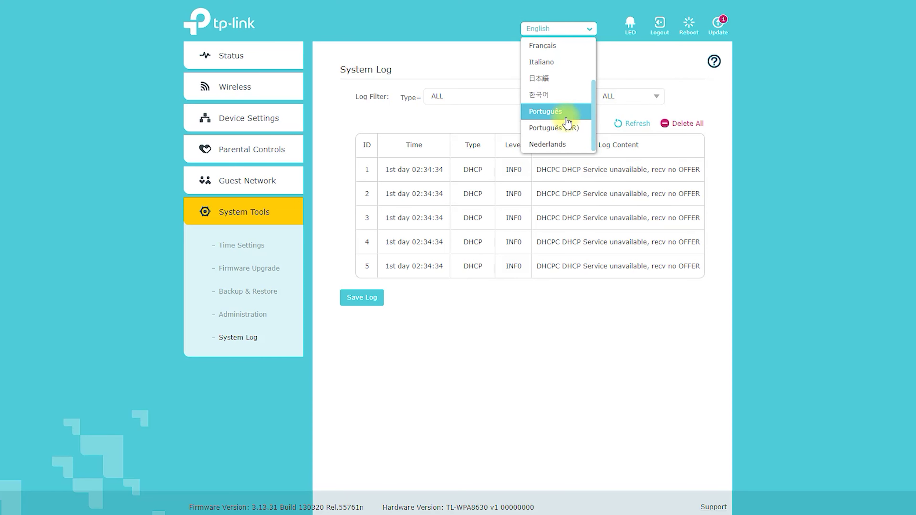
pyautogui.scroll(3, 571, 103)
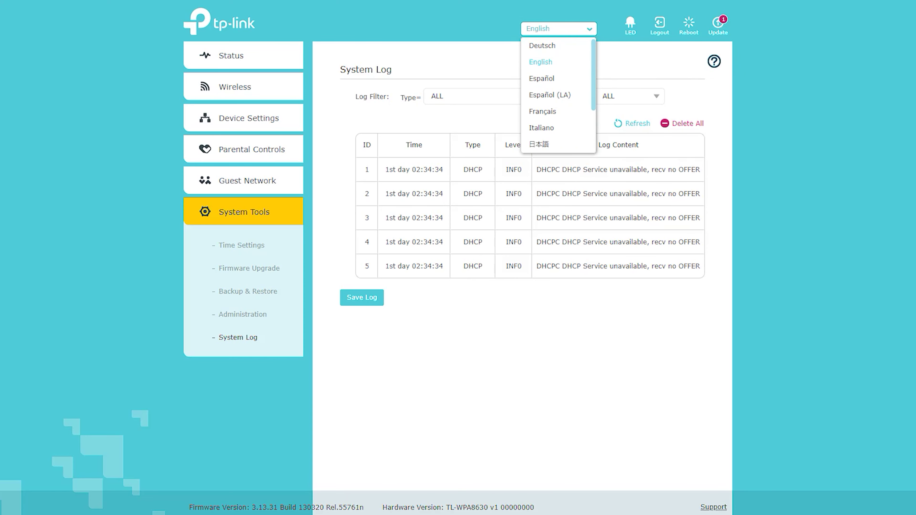